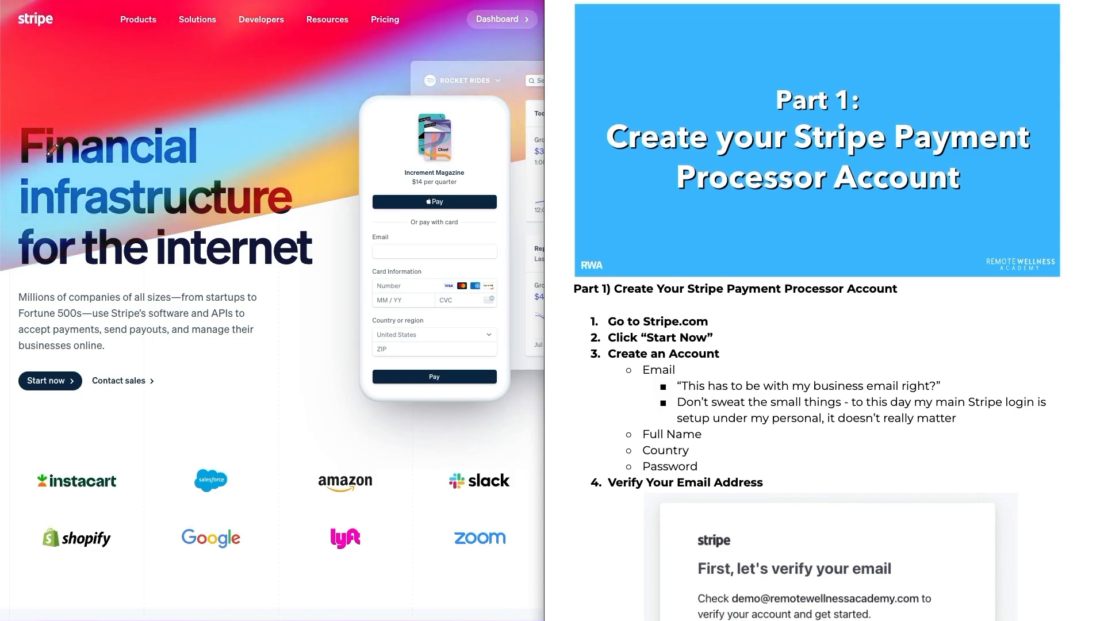
Step: Start creating a new Stripe account from the Stripe homepage
{"action": "mouse_move", "coordinate": [102, 266]}
{"action": "left_mouse_down"}
{"action": "mouse_move", "coordinate": [52, 348]}
{"action": "mouse_move", "coordinate": [58, 360]}
{"action": "left_mouse_up"}
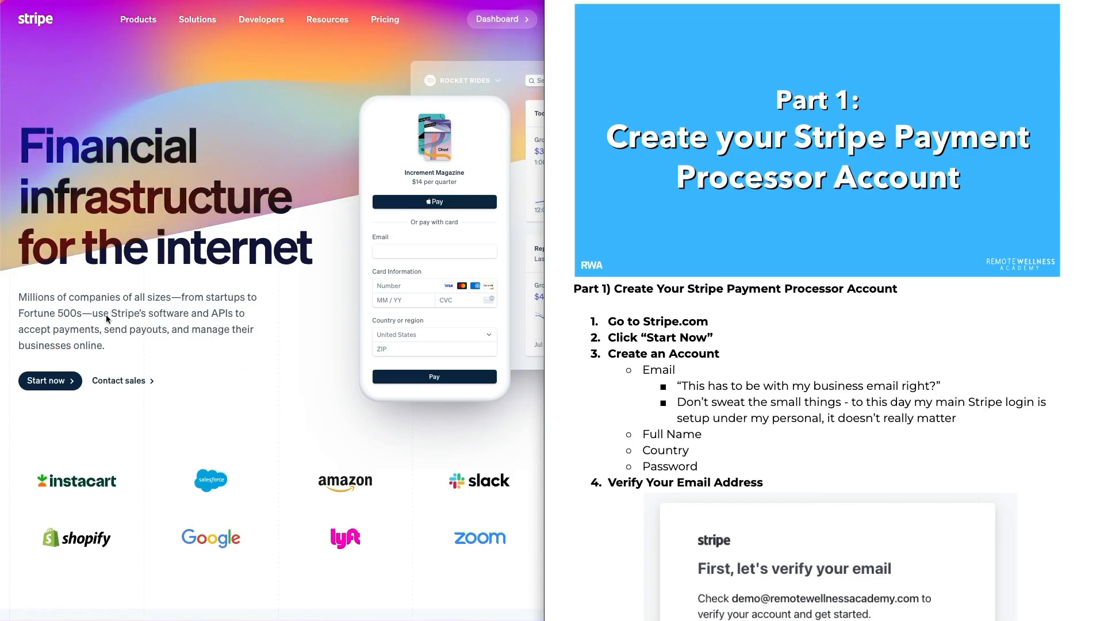
{"action": "left_click", "coordinate": [50, 380]}
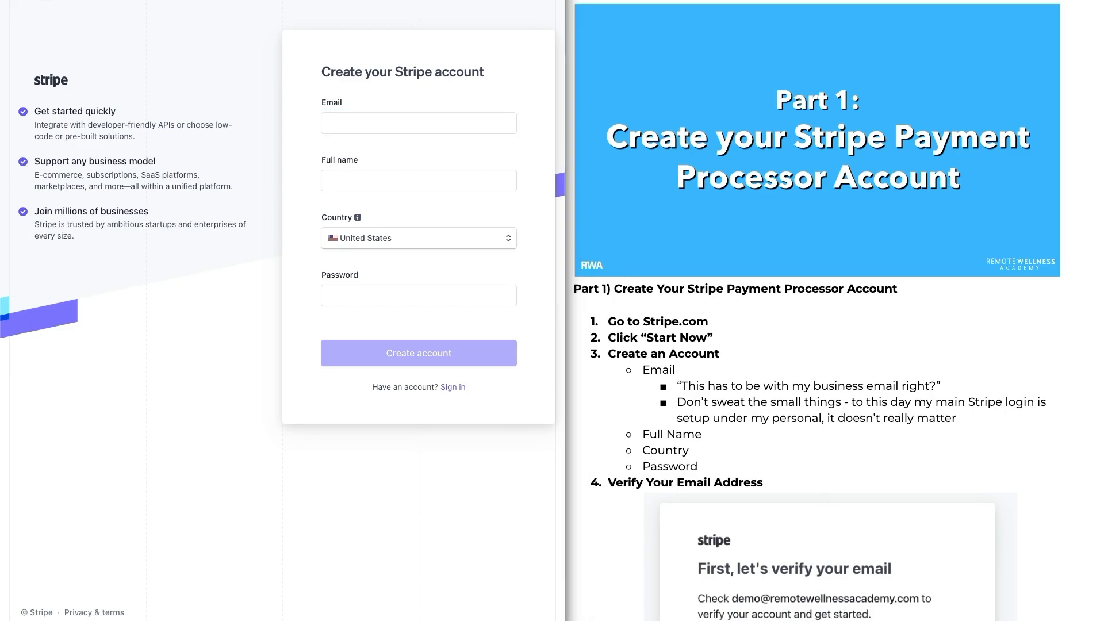
{"action": "left_click_drag", "start_coordinate": [311, 77], "coordinate": [294, 339]}
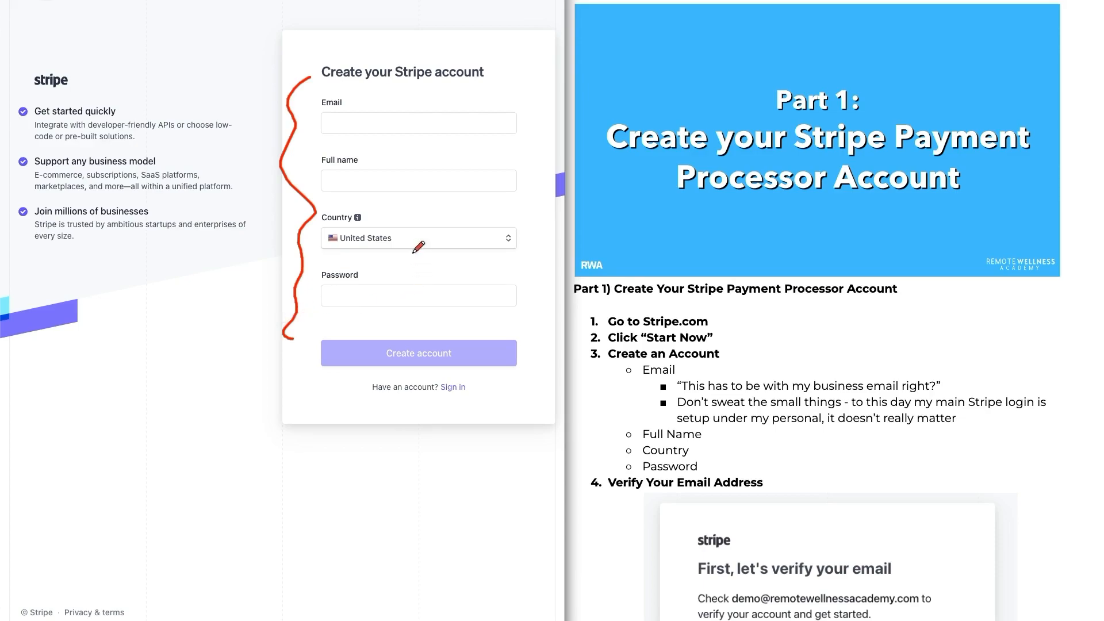
{"action": "left_click_drag", "start_coordinate": [348, 138], "coordinate": [454, 132]}
{"action": "mouse_move", "coordinate": [940, 309]}
{"action": "left_mouse_down"}
{"action": "mouse_move", "coordinate": [863, 336]}
{"action": "mouse_move", "coordinate": [877, 345]}
{"action": "left_mouse_up"}
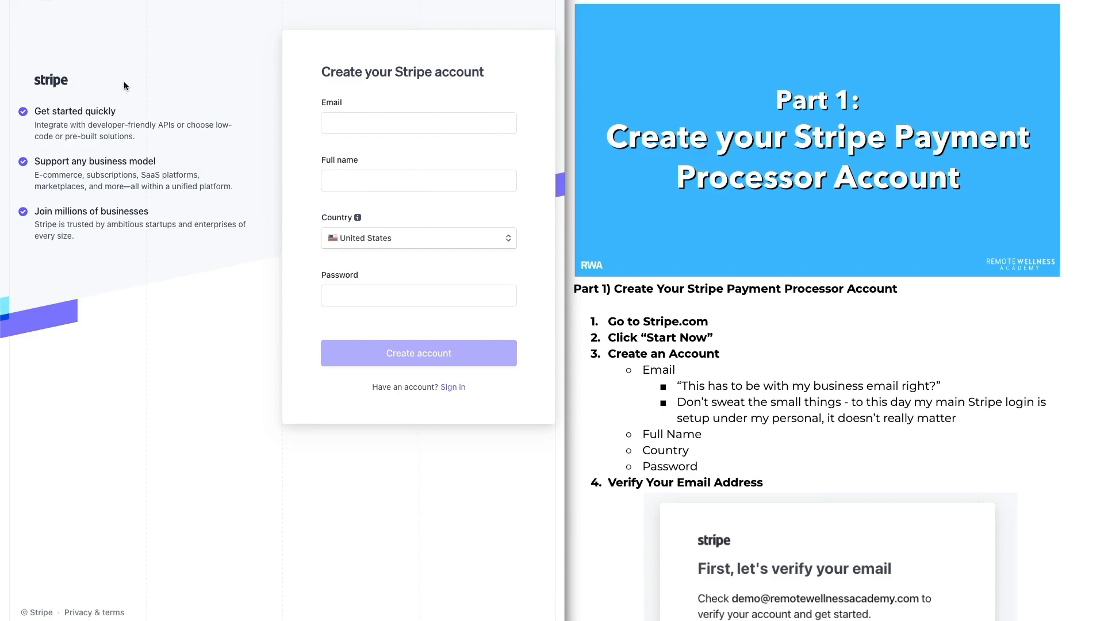
Step: Browse the countries available in the sign-up form's Country list
{"action": "left_click", "coordinate": [393, 241]}
{"action": "scroll", "coordinate": [407, 291], "scroll_direction": "down", "scroll_amount": 2}
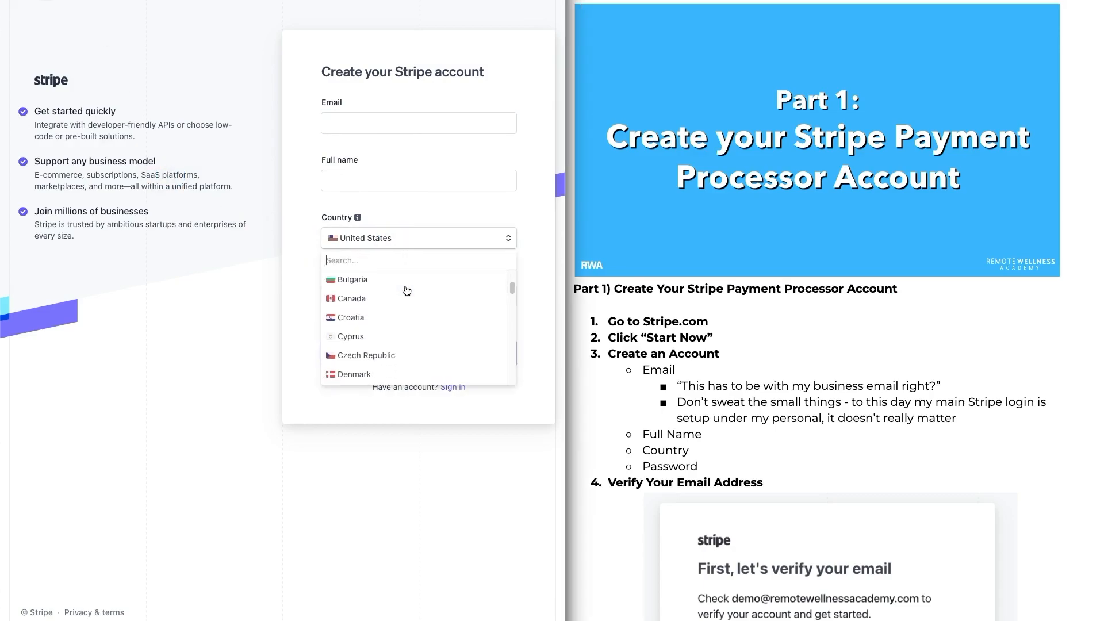
{"action": "scroll", "coordinate": [406, 298], "scroll_direction": "down", "scroll_amount": 6}
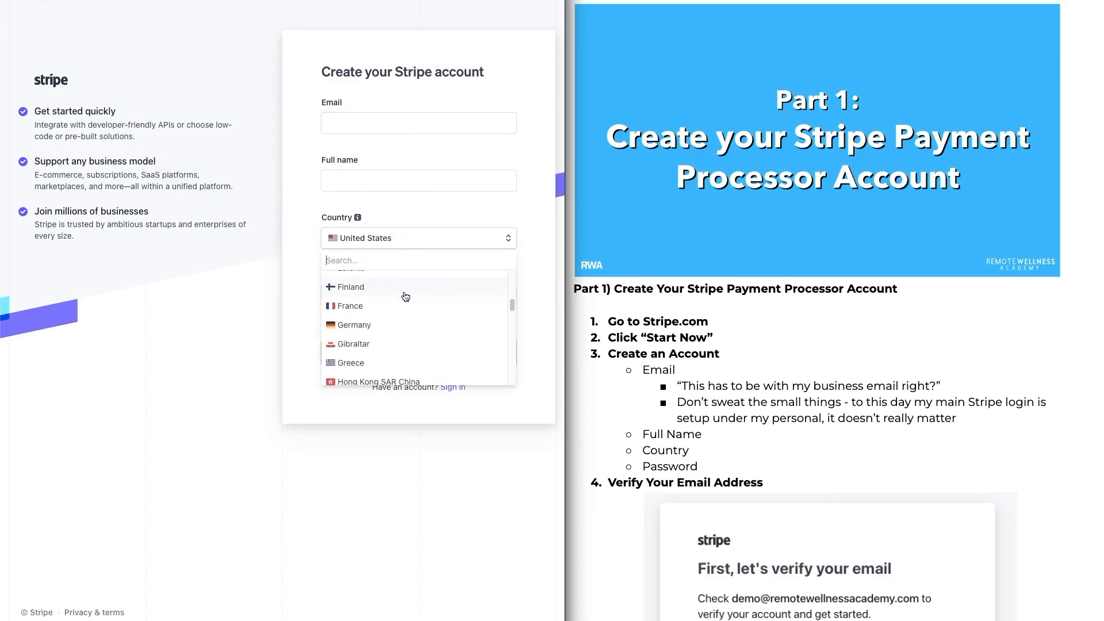
{"action": "scroll", "coordinate": [406, 298], "scroll_direction": "down", "scroll_amount": 5}
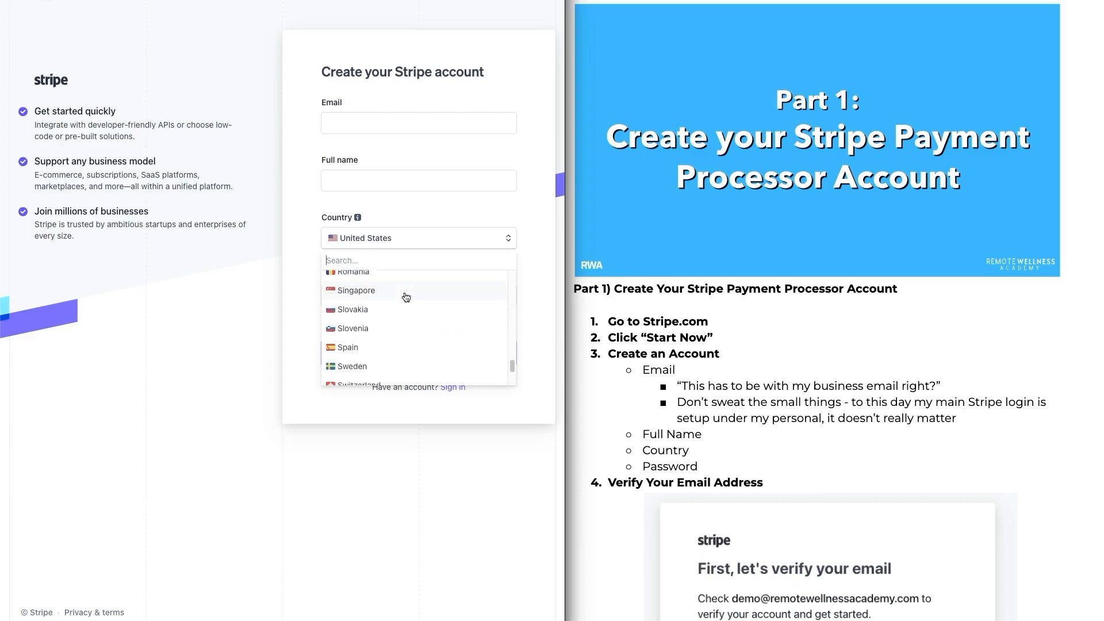
{"action": "scroll", "coordinate": [395, 316], "scroll_direction": "up", "scroll_amount": 13}
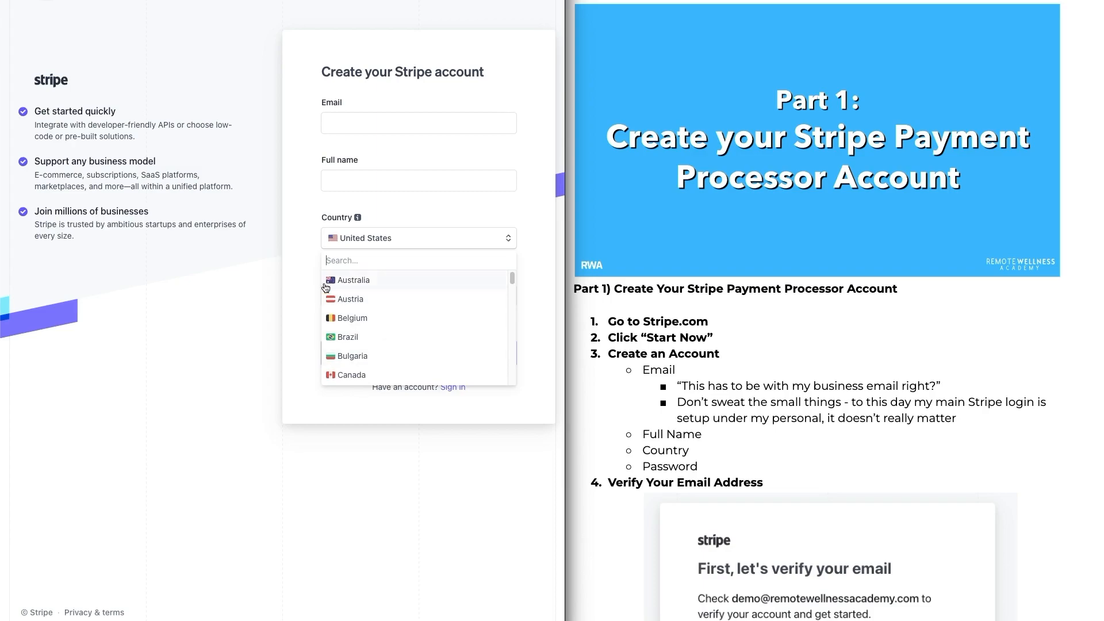
{"action": "left_click", "coordinate": [216, 274]}
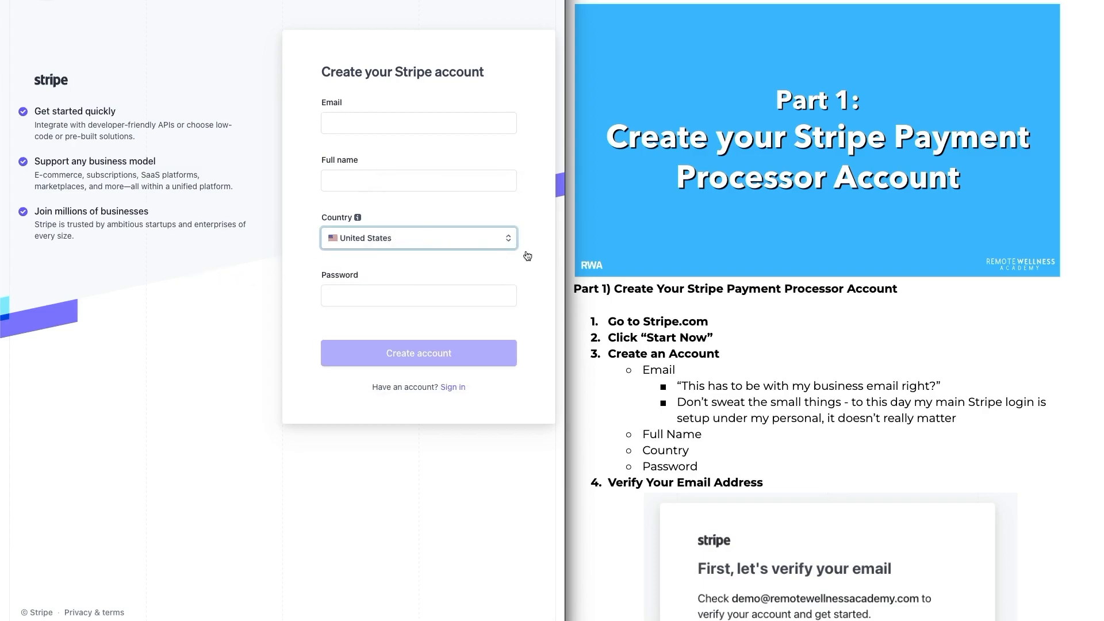
Step: Scroll through the guide document to read the email verification and account activation steps
{"action": "scroll", "coordinate": [837, 370], "scroll_direction": "down", "scroll_amount": 3}
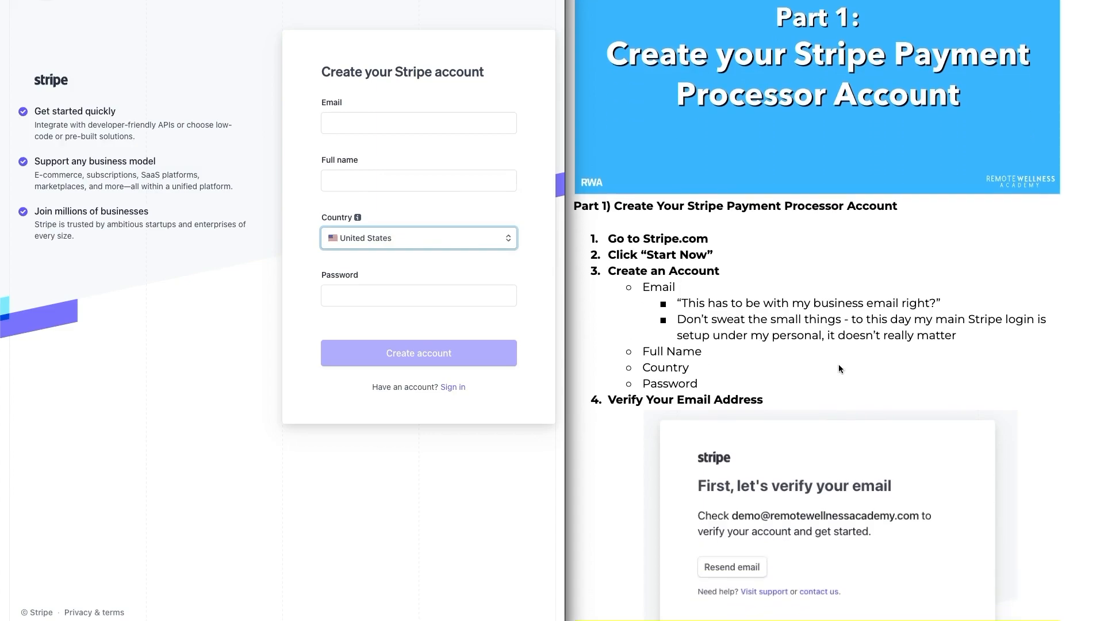
{"action": "scroll", "coordinate": [838, 365], "scroll_direction": "down", "scroll_amount": 2}
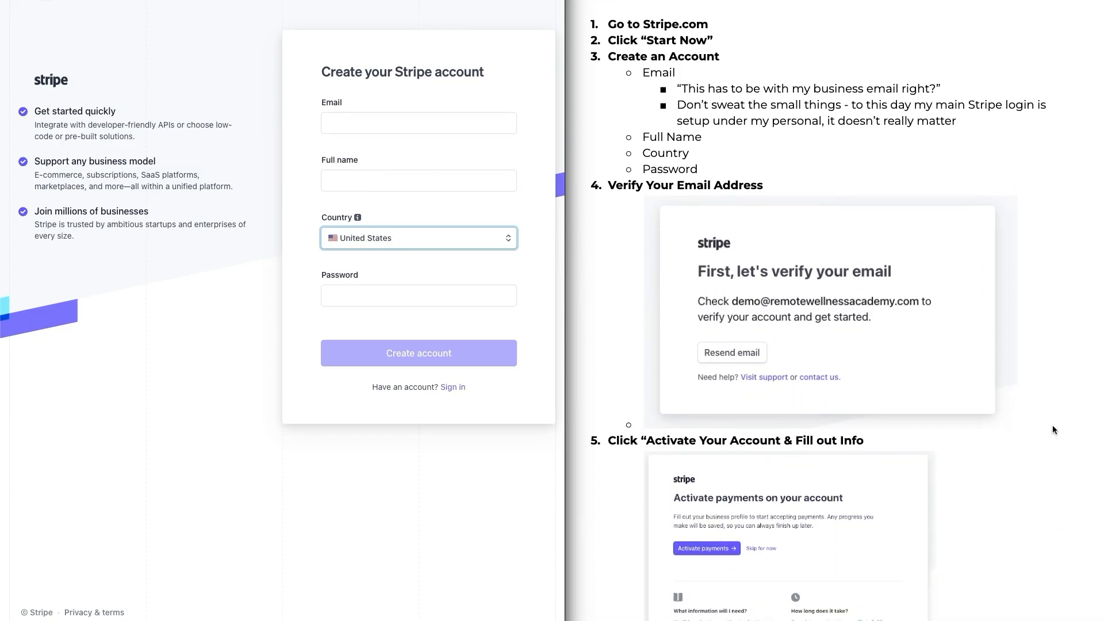
{"action": "scroll", "coordinate": [1054, 429], "scroll_direction": "down", "scroll_amount": 1}
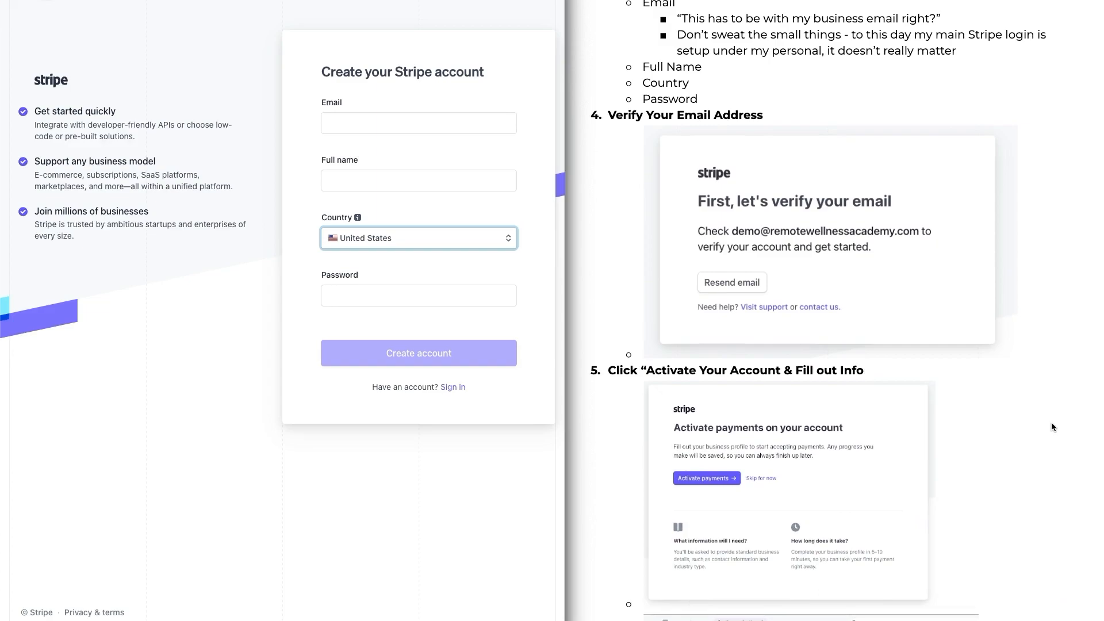
{"action": "scroll", "coordinate": [1051, 426], "scroll_direction": "down", "scroll_amount": 3}
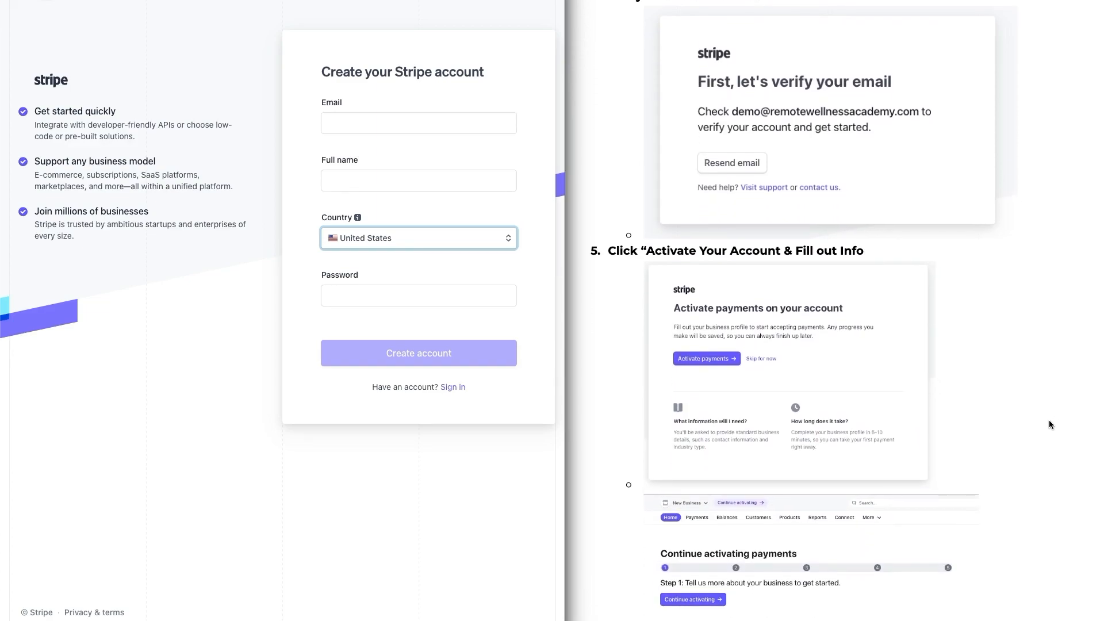
{"action": "scroll", "coordinate": [1049, 421], "scroll_direction": "down", "scroll_amount": 3}
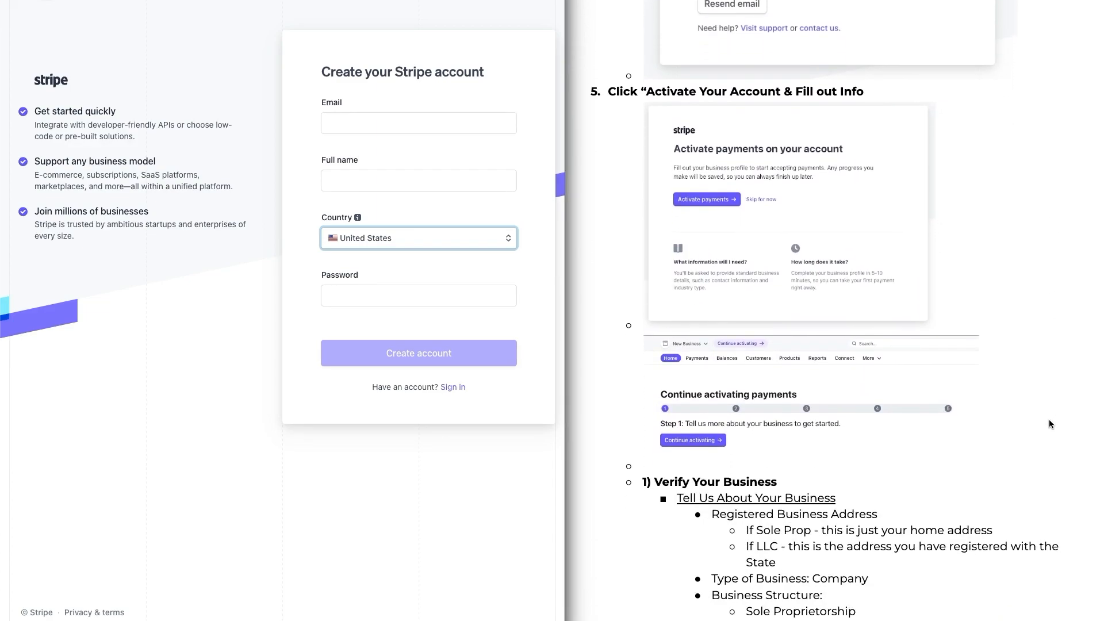
{"action": "scroll", "coordinate": [1047, 424], "scroll_direction": "down", "scroll_amount": 1}
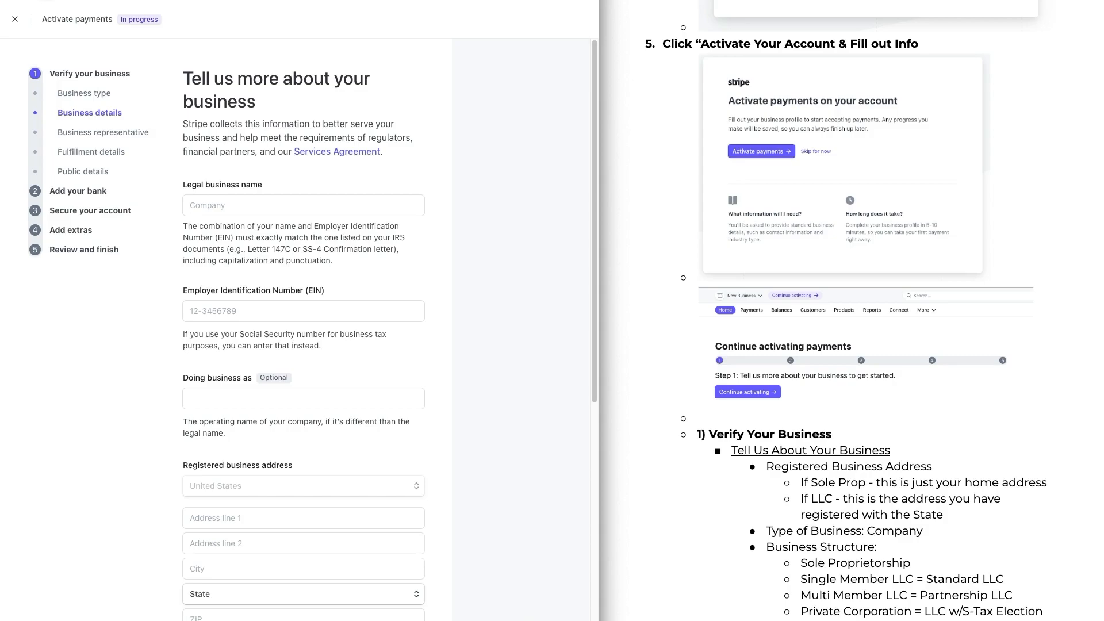
{"action": "scroll", "coordinate": [299, 328], "scroll_direction": "down", "scroll_amount": 1}
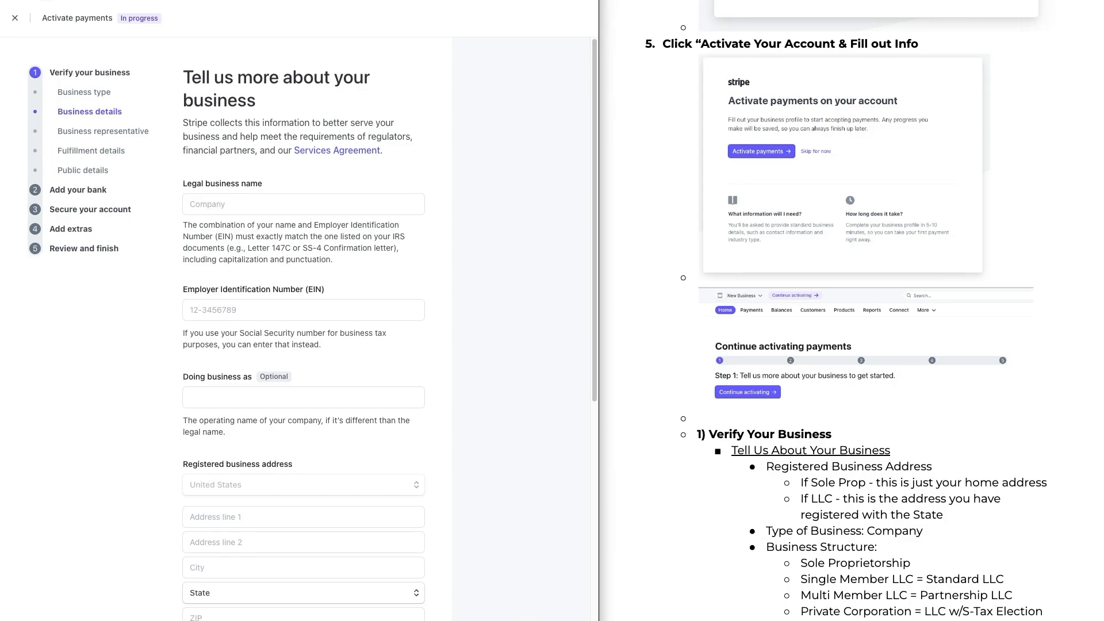
{"action": "mouse_move", "coordinate": [684, 118]}
{"action": "left_mouse_down"}
{"action": "mouse_move", "coordinate": [721, 150]}
{"action": "mouse_move", "coordinate": [711, 157]}
{"action": "left_mouse_up"}
{"action": "mouse_move", "coordinate": [666, 381]}
{"action": "left_mouse_down"}
{"action": "mouse_move", "coordinate": [715, 391]}
{"action": "mouse_move", "coordinate": [695, 396]}
{"action": "left_mouse_up"}
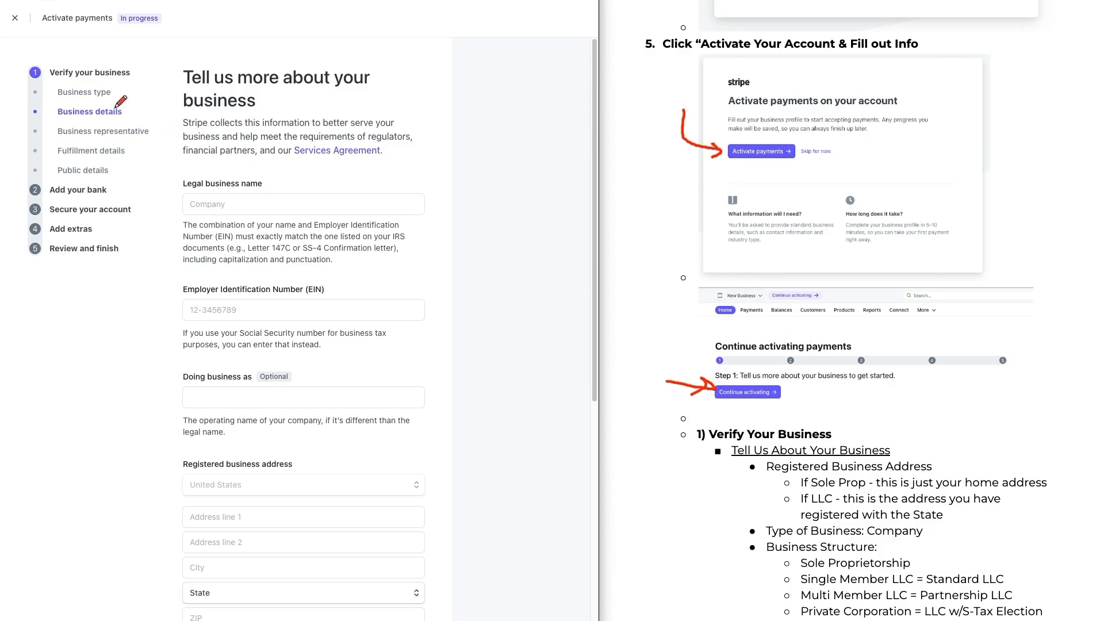
{"action": "mouse_move", "coordinate": [27, 55]}
{"action": "left_mouse_down"}
{"action": "mouse_move", "coordinate": [157, 108]}
{"action": "mouse_move", "coordinate": [153, 250]}
{"action": "mouse_move", "coordinate": [16, 266]}
{"action": "mouse_move", "coordinate": [11, 86]}
{"action": "mouse_move", "coordinate": [51, 60]}
{"action": "mouse_move", "coordinate": [160, 98]}
{"action": "mouse_move", "coordinate": [166, 73]}
{"action": "left_mouse_up"}
{"action": "left_click_drag", "start_coordinate": [128, 181], "coordinate": [169, 146]}
{"action": "left_click_drag", "start_coordinate": [136, 208], "coordinate": [170, 172]}
{"action": "left_click_drag", "start_coordinate": [114, 232], "coordinate": [170, 194]}
{"action": "left_click_drag", "start_coordinate": [130, 249], "coordinate": [173, 217]}
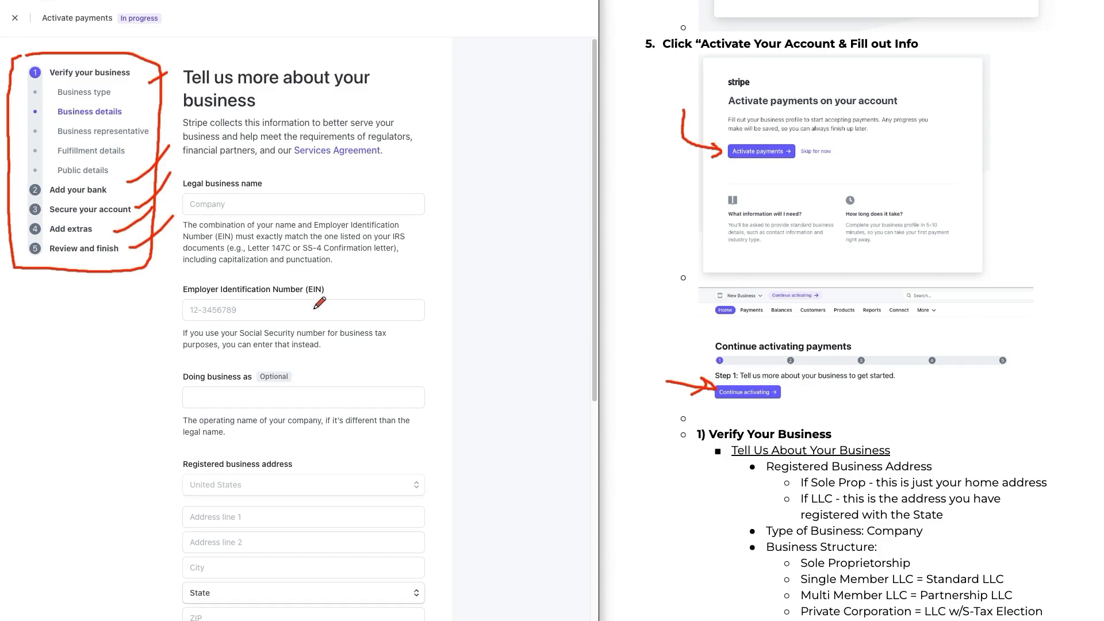
{"action": "left_click", "coordinate": [150, 29]}
Step: Read the Verify Your Business section of the guide document
{"action": "scroll", "coordinate": [862, 305], "scroll_direction": "down", "scroll_amount": 4}
{"action": "scroll", "coordinate": [861, 305], "scroll_direction": "down", "scroll_amount": 3}
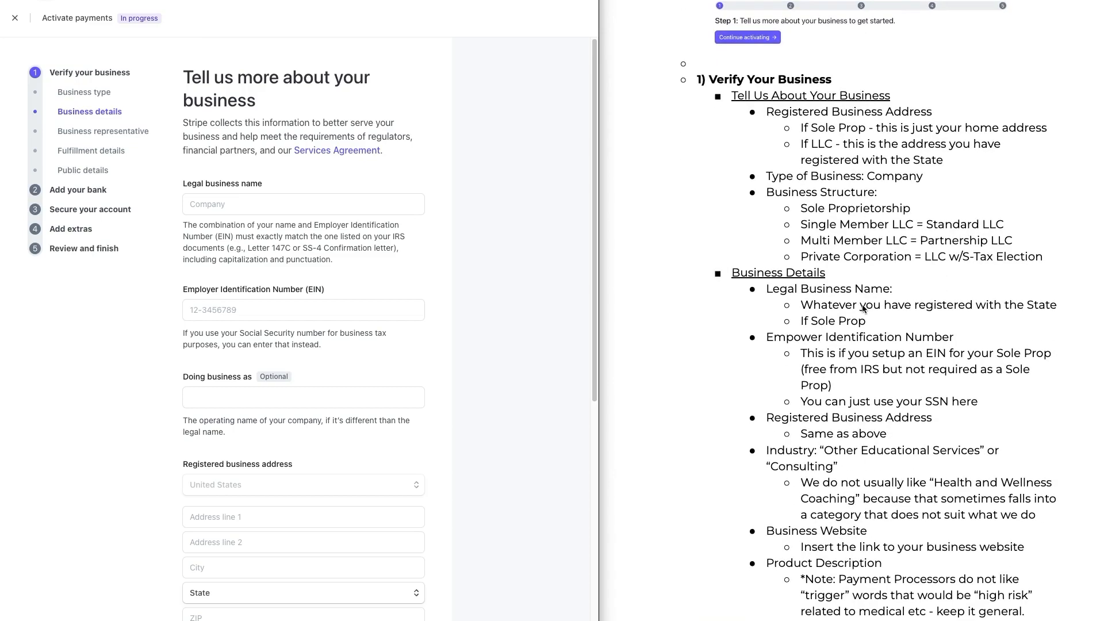
{"action": "scroll", "coordinate": [863, 309], "scroll_direction": "down", "scroll_amount": 1}
{"action": "scroll", "coordinate": [862, 309], "scroll_direction": "down", "scroll_amount": 1}
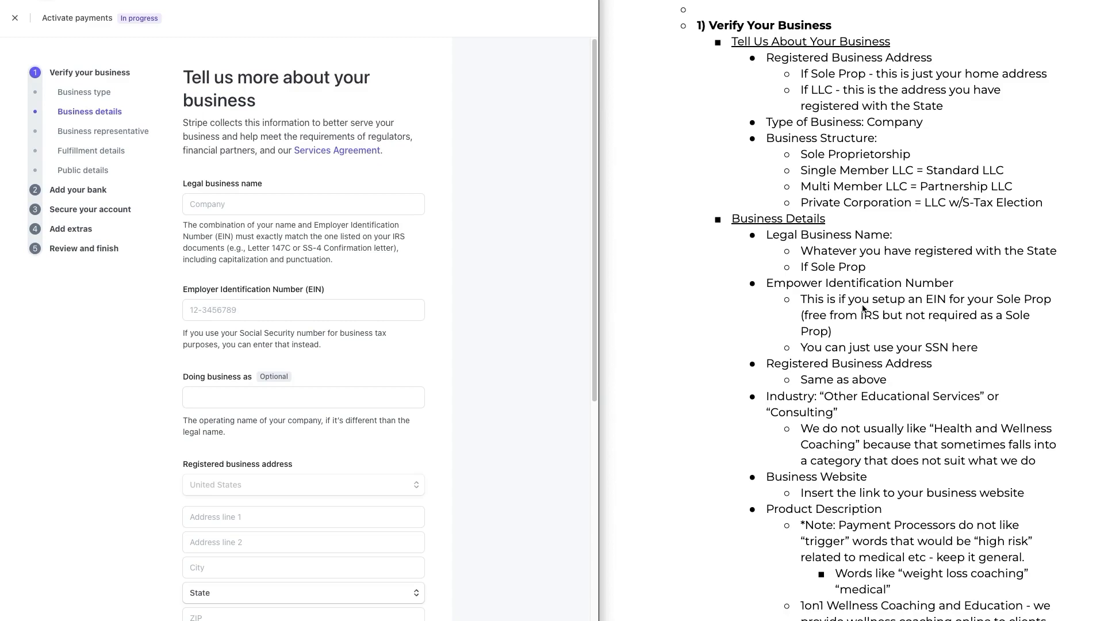
{"action": "left_click", "coordinate": [494, 271]}
Step: Open the Business type section and review the Type of business and Business structure options
{"action": "left_click", "coordinate": [80, 92]}
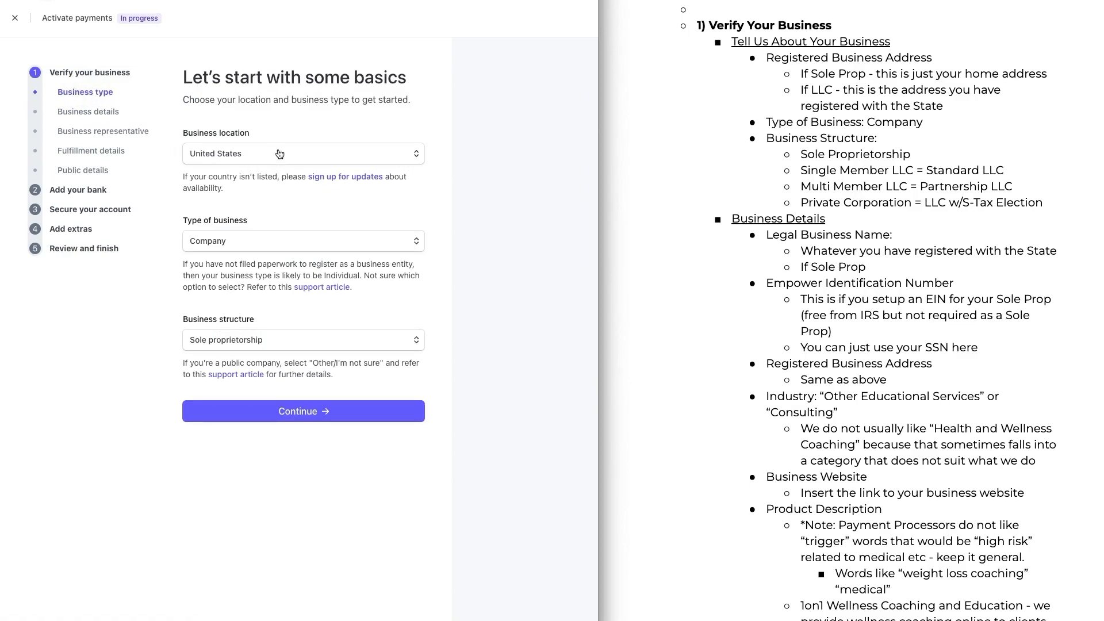
{"action": "left_click", "coordinate": [253, 241]}
{"action": "left_click", "coordinate": [253, 241]}
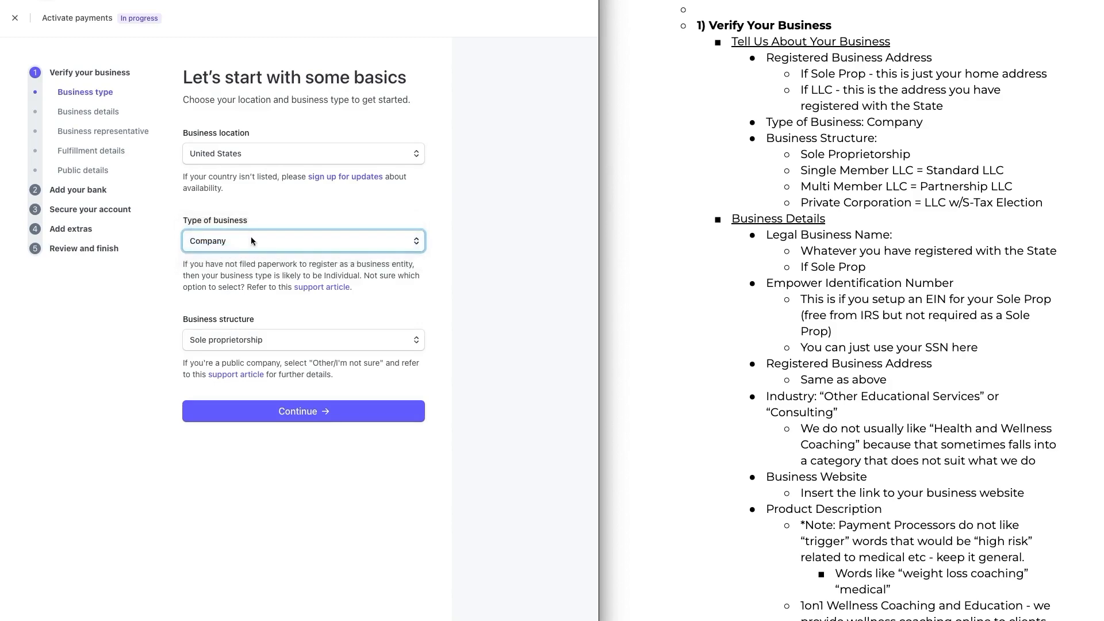
{"action": "left_click", "coordinate": [223, 240]}
{"action": "left_click", "coordinate": [230, 244]}
{"action": "left_click", "coordinate": [233, 241]}
{"action": "left_click", "coordinate": [235, 245]}
{"action": "left_click", "coordinate": [287, 346]}
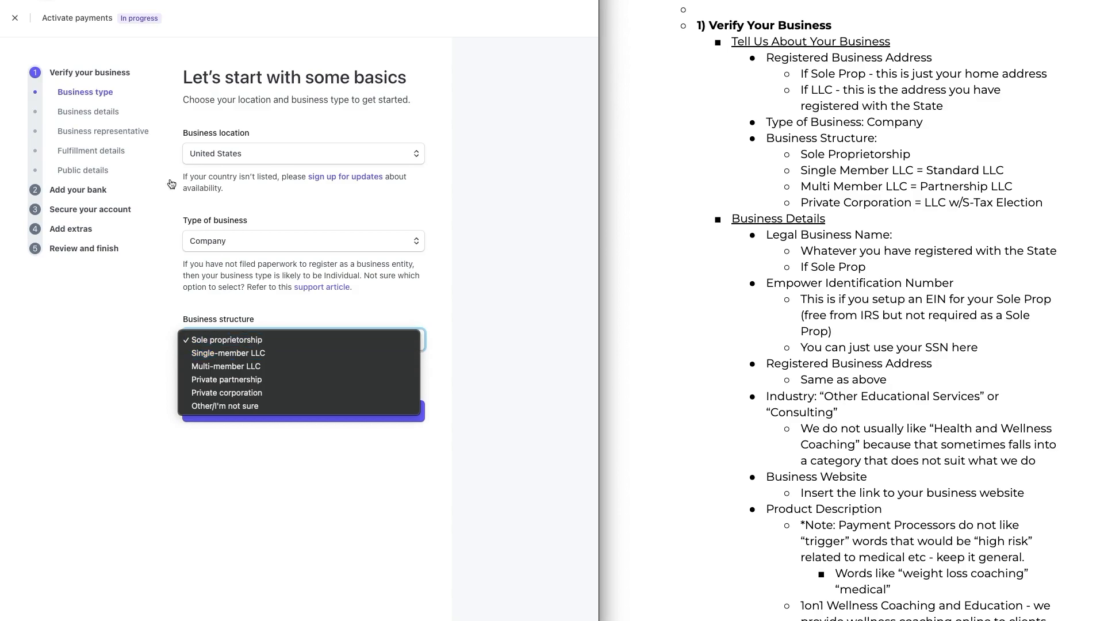
{"action": "left_click", "coordinate": [1029, 201]}
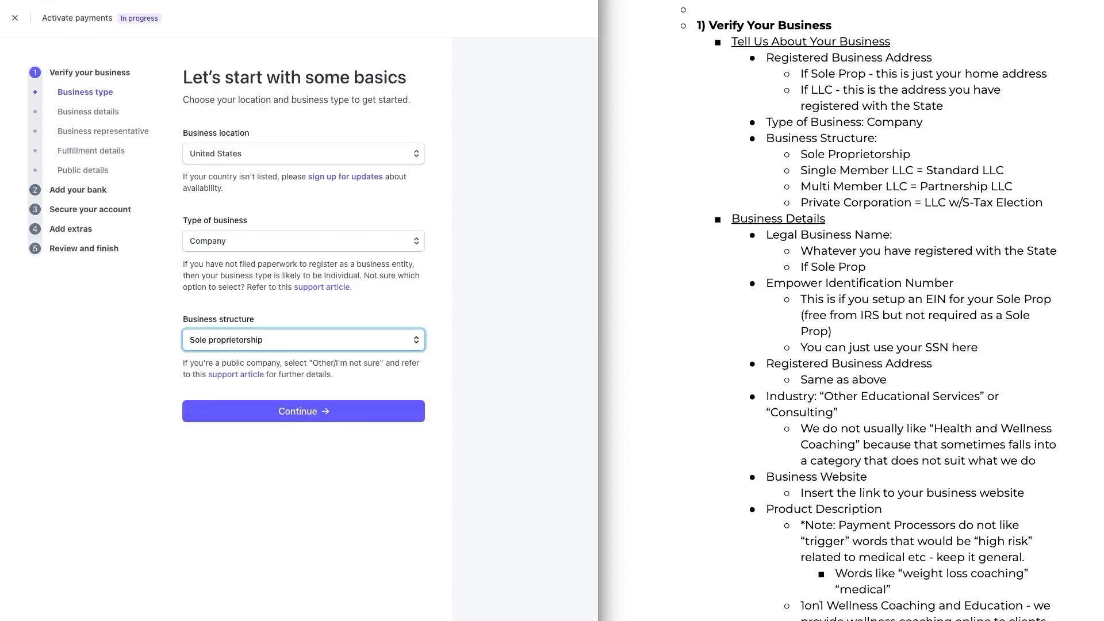
{"action": "left_click", "coordinate": [1028, 202]}
Step: Continue past the Business type page with Company and Sole proprietorship selected
{"action": "left_click", "coordinate": [940, 204]}
{"action": "left_click_drag", "start_coordinate": [932, 212], "coordinate": [1043, 214]}
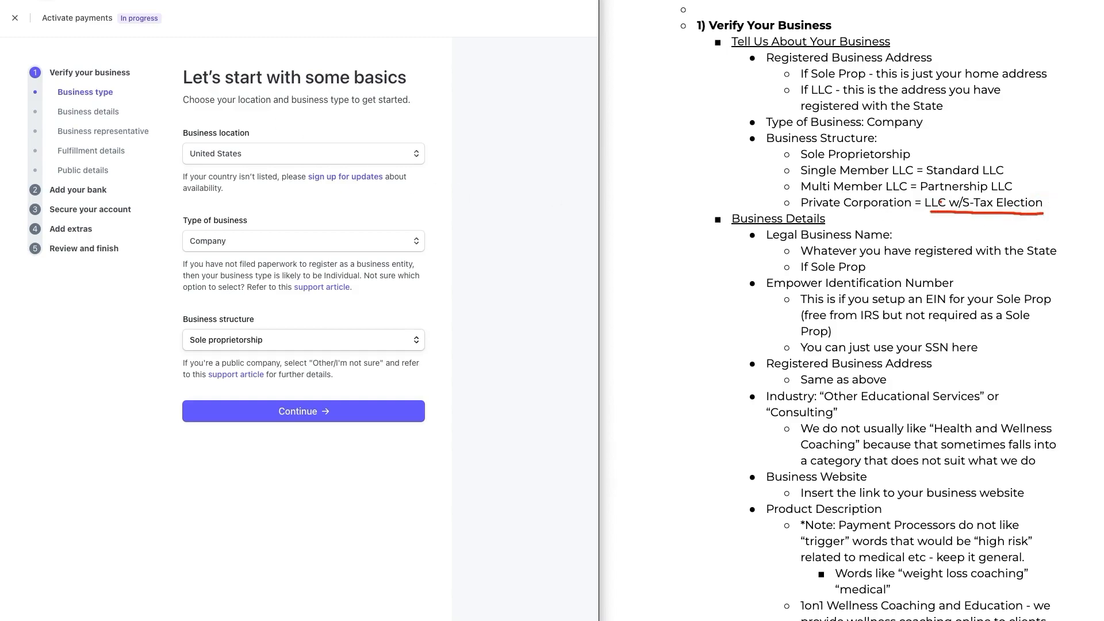
{"action": "left_click", "coordinate": [534, 246]}
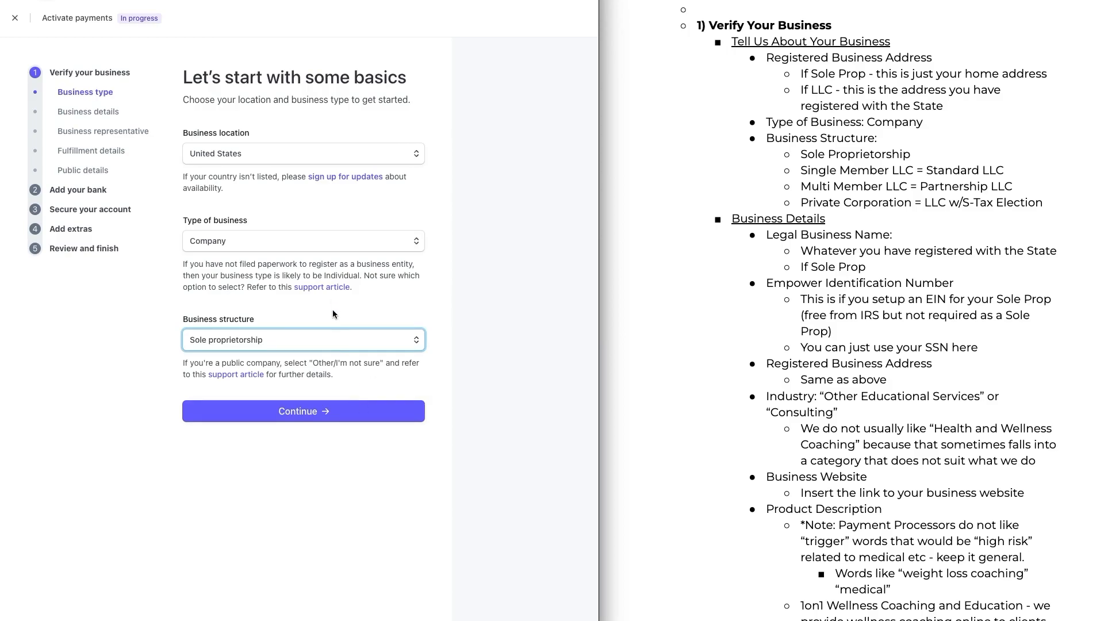
{"action": "left_click", "coordinate": [320, 409]}
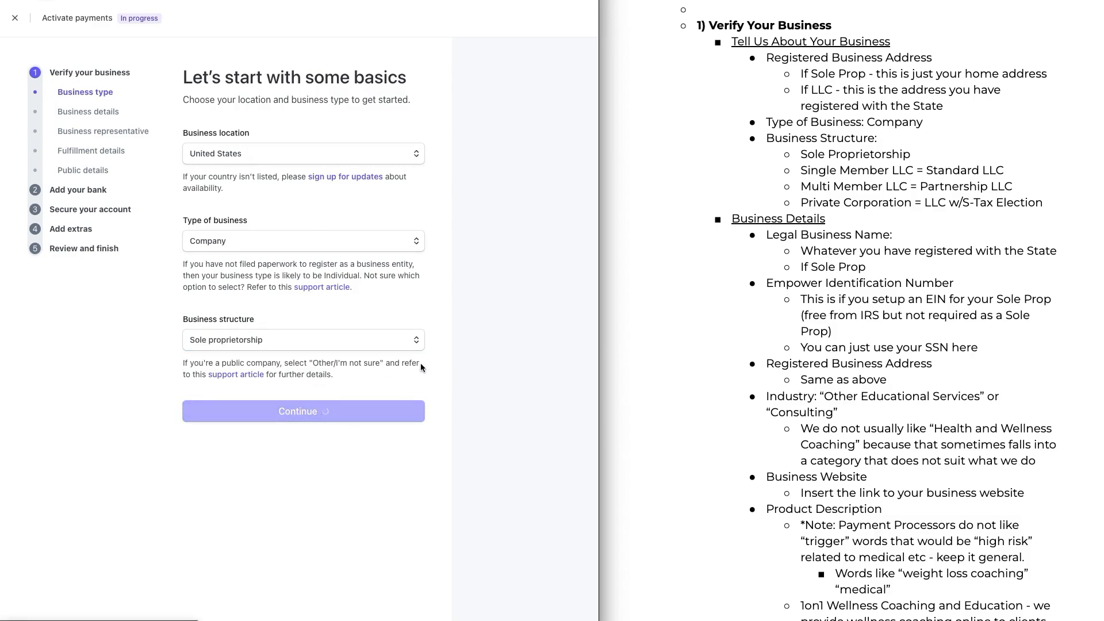
Step: Examine the legal business name and EIN fields and their guidance on the Business details form
{"action": "mouse_move", "coordinate": [733, 235]}
{"action": "left_mouse_down"}
{"action": "mouse_move", "coordinate": [704, 238]}
{"action": "mouse_move", "coordinate": [704, 554]}
{"action": "mouse_move", "coordinate": [745, 558]}
{"action": "left_mouse_up"}
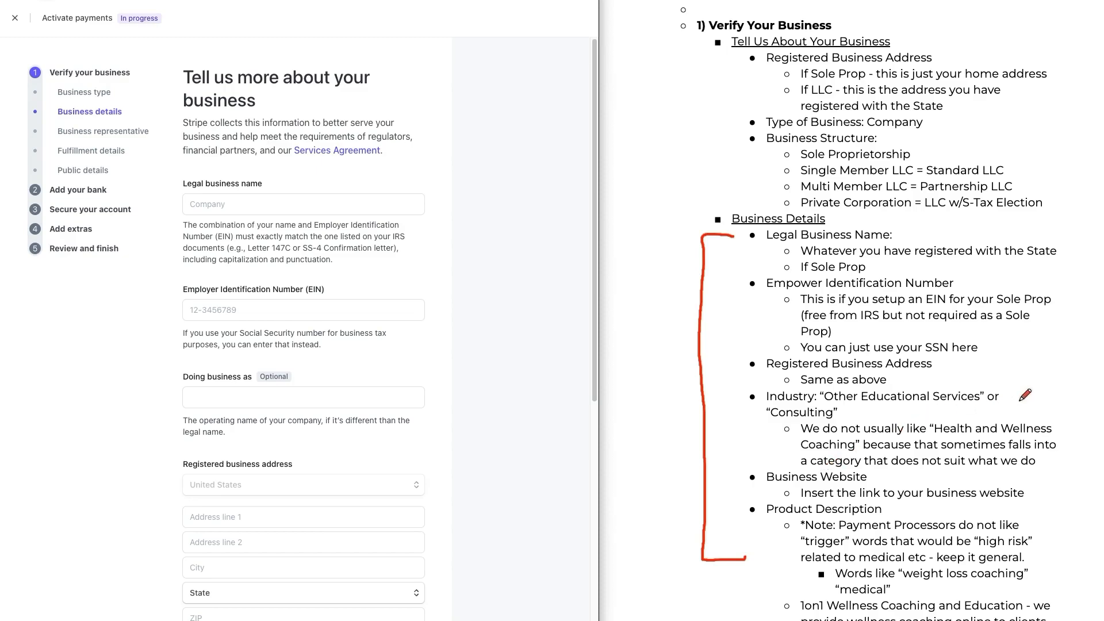
{"action": "mouse_move", "coordinate": [1030, 239]}
{"action": "left_mouse_down"}
{"action": "mouse_move", "coordinate": [1077, 239]}
{"action": "mouse_move", "coordinate": [1077, 486]}
{"action": "mouse_move", "coordinate": [1063, 532]}
{"action": "left_mouse_up"}
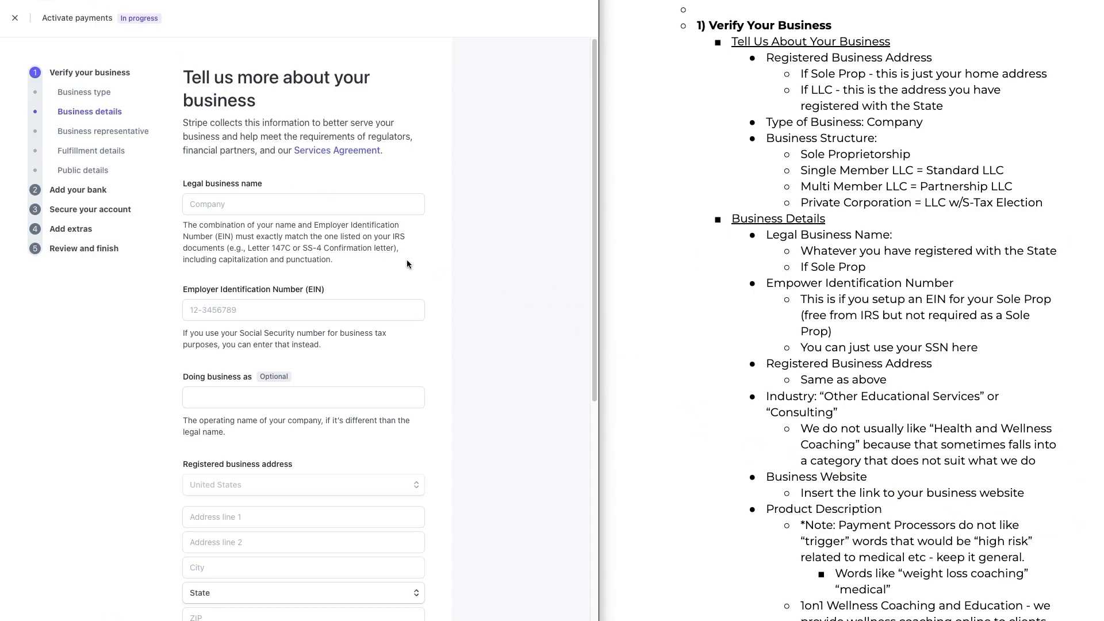
{"action": "left_click", "coordinate": [355, 203]}
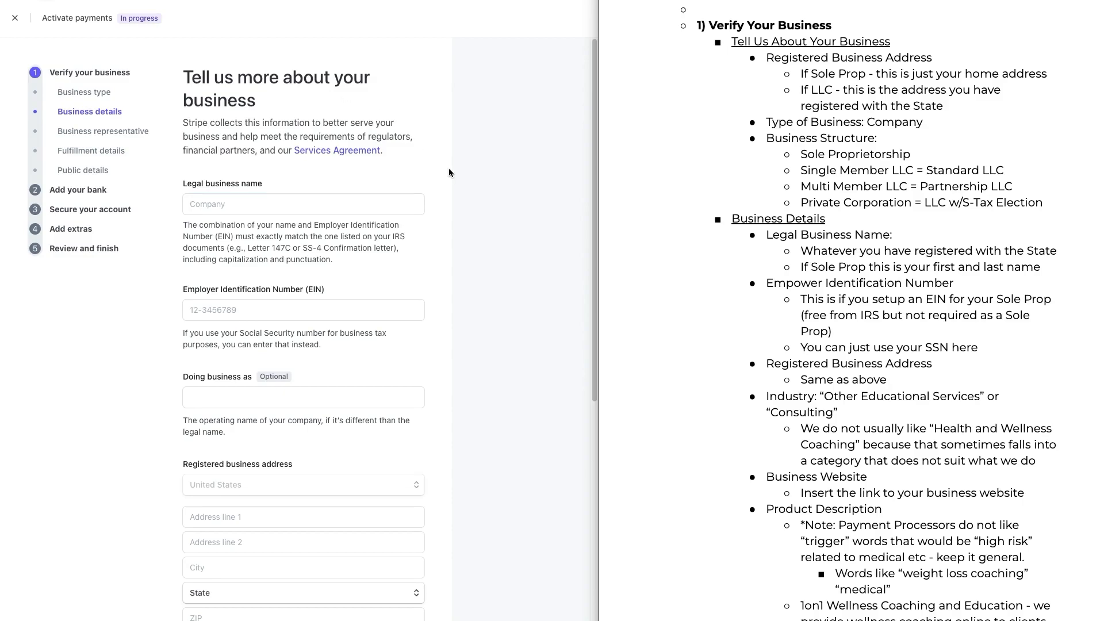
{"action": "scroll", "coordinate": [449, 172], "scroll_direction": "down", "scroll_amount": 2}
{"action": "left_click", "coordinate": [499, 200]}
{"action": "left_click", "coordinate": [398, 246]}
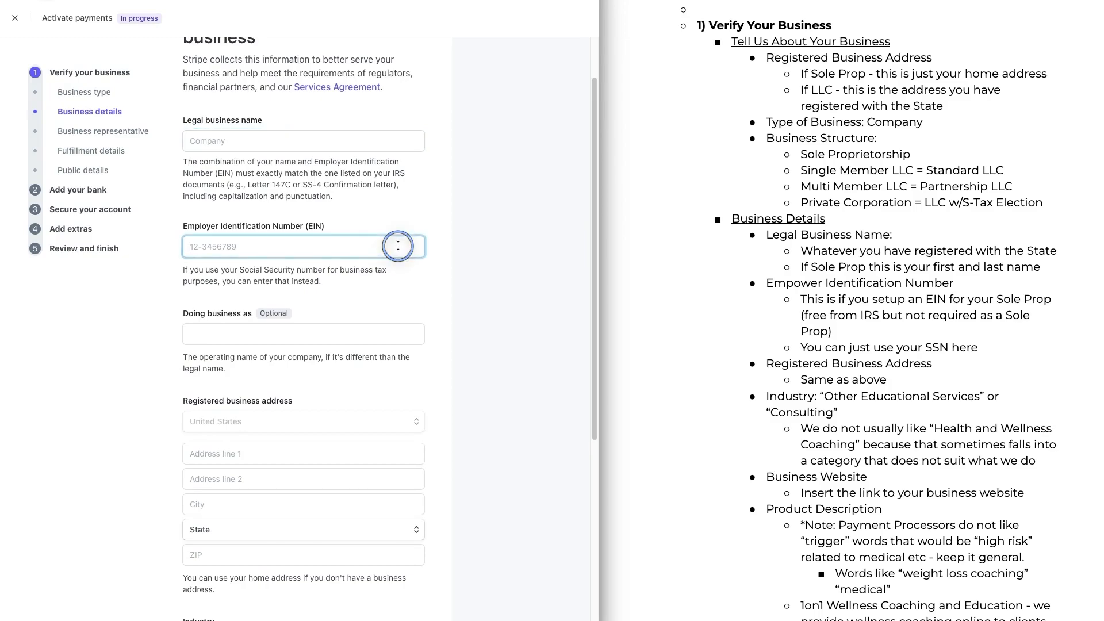
{"action": "left_click_drag", "start_coordinate": [223, 272], "coordinate": [322, 280]}
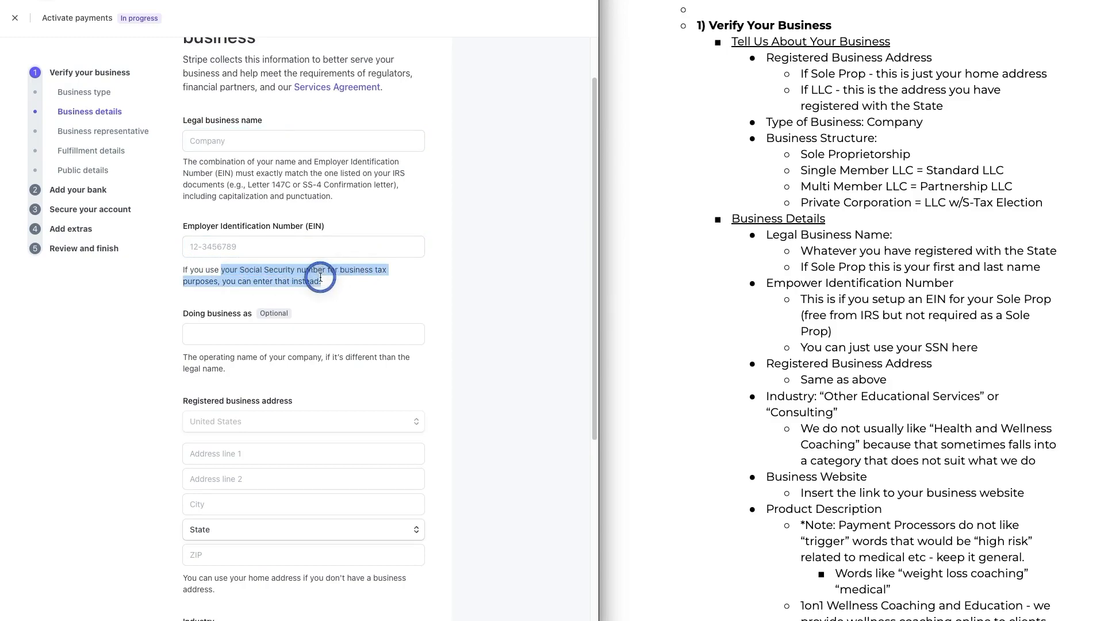
{"action": "left_click", "coordinate": [310, 278]}
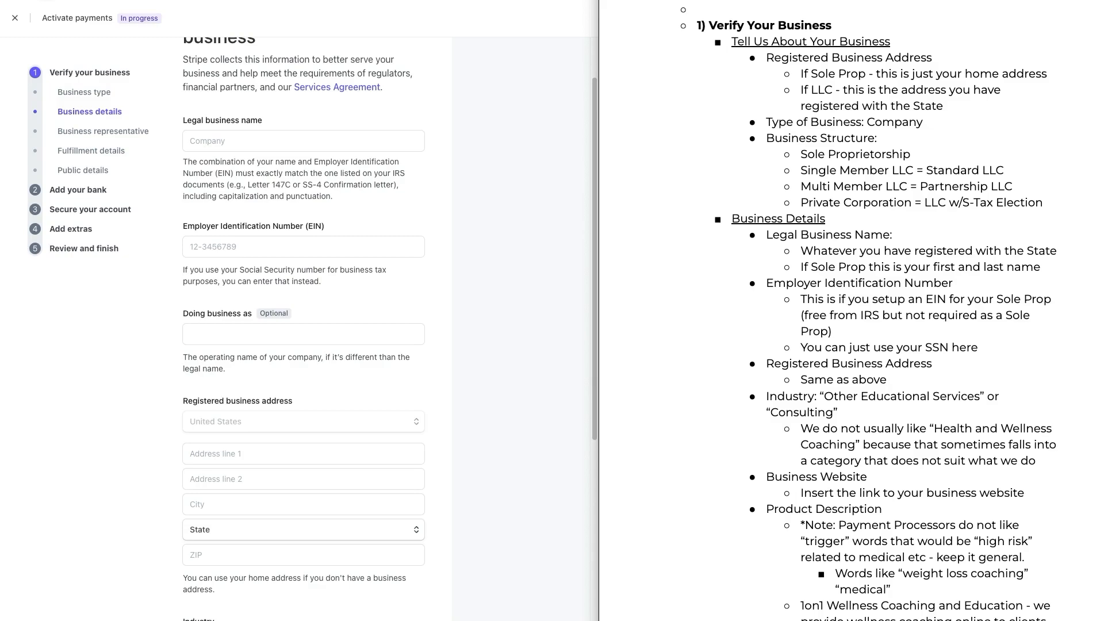
Step: Scroll to the registered business address fields on the Business details form
{"action": "scroll", "coordinate": [401, 201], "scroll_direction": "down", "scroll_amount": 2}
{"action": "scroll", "coordinate": [402, 200], "scroll_direction": "down", "scroll_amount": 2}
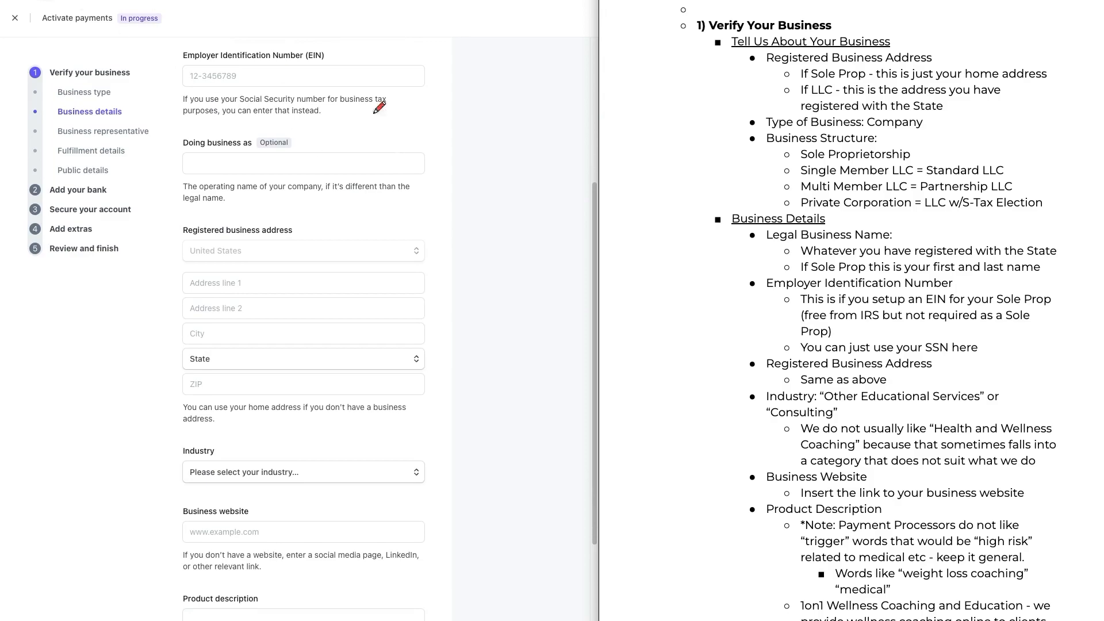
{"action": "left_click_drag", "start_coordinate": [715, 95], "coordinate": [755, 61]}
{"action": "left_click_drag", "start_coordinate": [717, 383], "coordinate": [754, 363]}
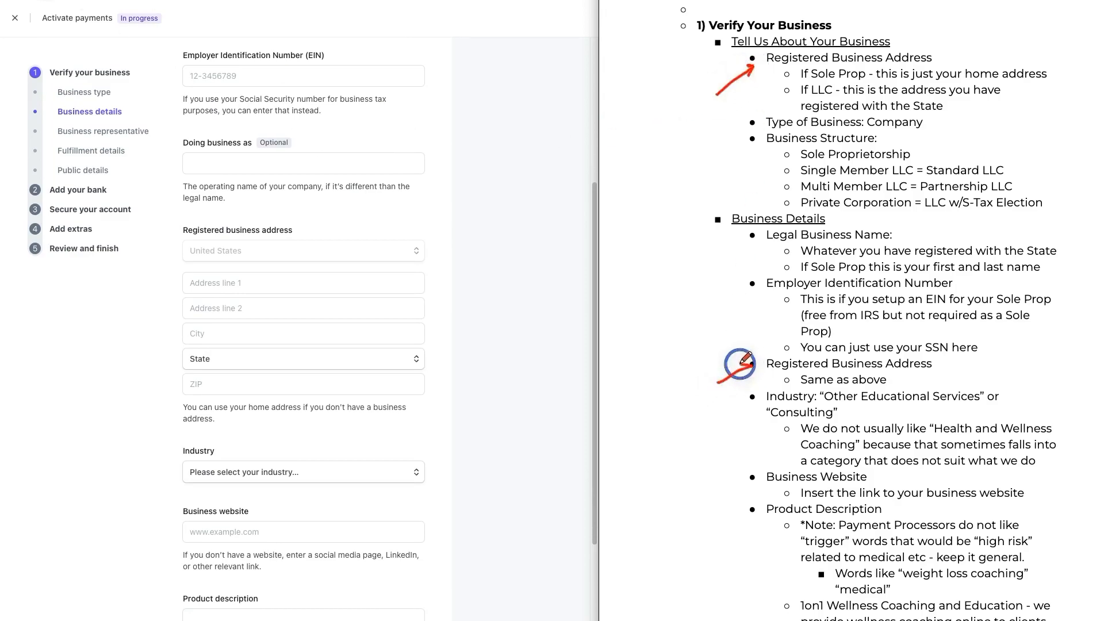
Step: Scroll to the Industry, Business website and Product description fields on the Business details form
{"action": "left_click", "coordinate": [32, 104]}
{"action": "scroll", "coordinate": [447, 299], "scroll_direction": "down", "scroll_amount": 2}
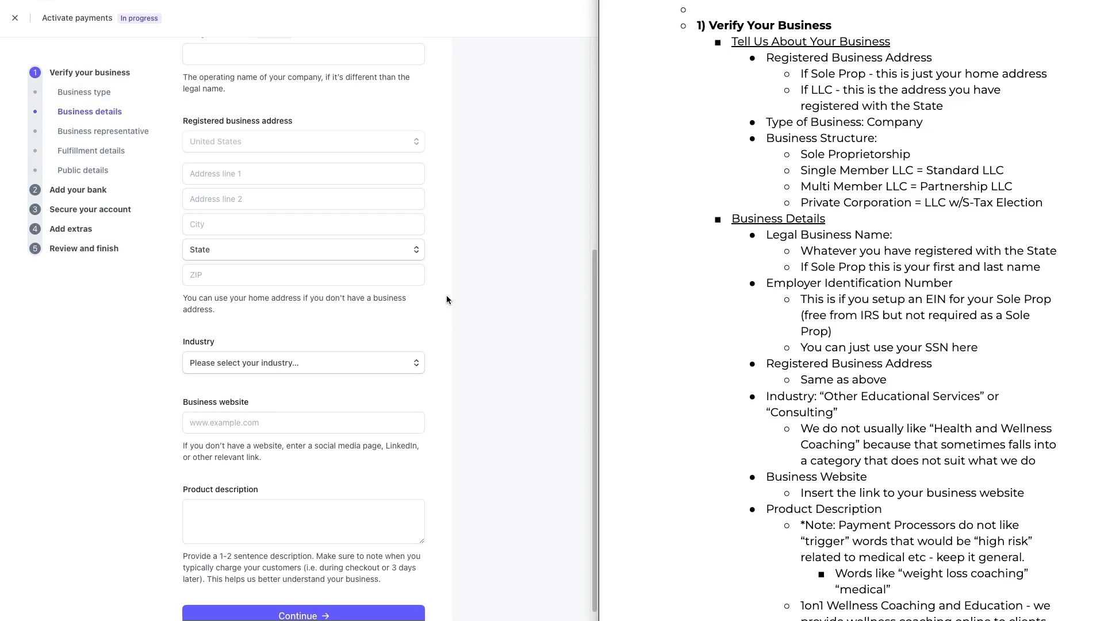
{"action": "scroll", "coordinate": [447, 295], "scroll_direction": "down", "scroll_amount": 1}
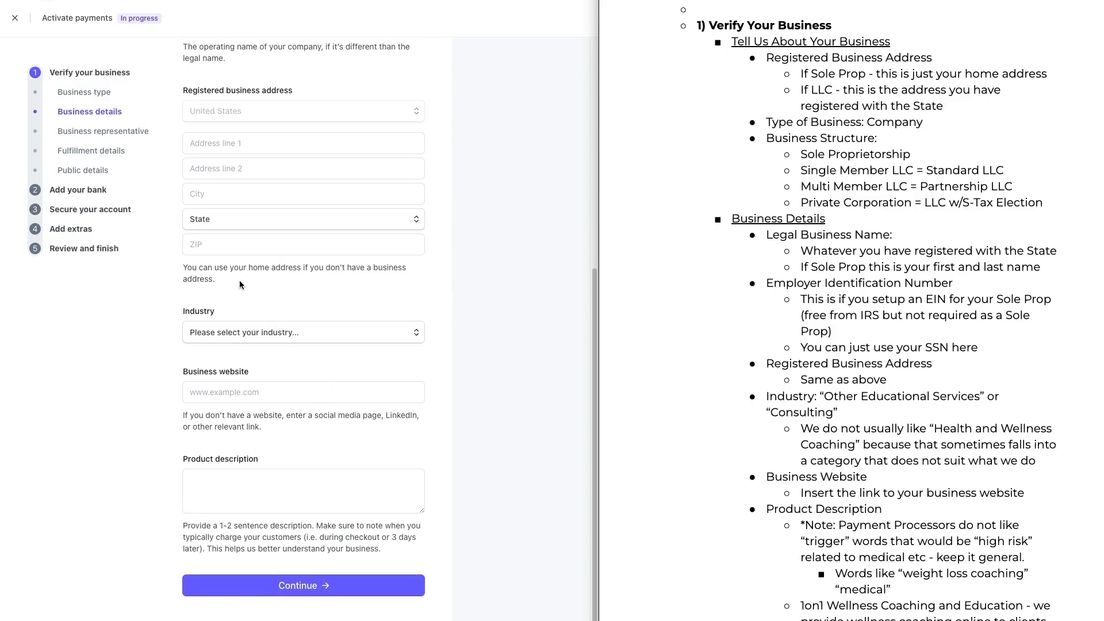
{"action": "mouse_move", "coordinate": [266, 360]}
{"action": "left_mouse_down"}
{"action": "mouse_move", "coordinate": [170, 360]}
{"action": "mouse_move", "coordinate": [203, 440]}
{"action": "mouse_move", "coordinate": [441, 432]}
{"action": "mouse_move", "coordinate": [303, 357]}
{"action": "mouse_move", "coordinate": [269, 359]}
{"action": "left_mouse_up"}
{"action": "mouse_move", "coordinate": [457, 453]}
{"action": "left_mouse_down"}
{"action": "mouse_move", "coordinate": [348, 424]}
{"action": "mouse_move", "coordinate": [236, 540]}
{"action": "mouse_move", "coordinate": [469, 452]}
{"action": "mouse_move", "coordinate": [459, 453]}
{"action": "left_mouse_up"}
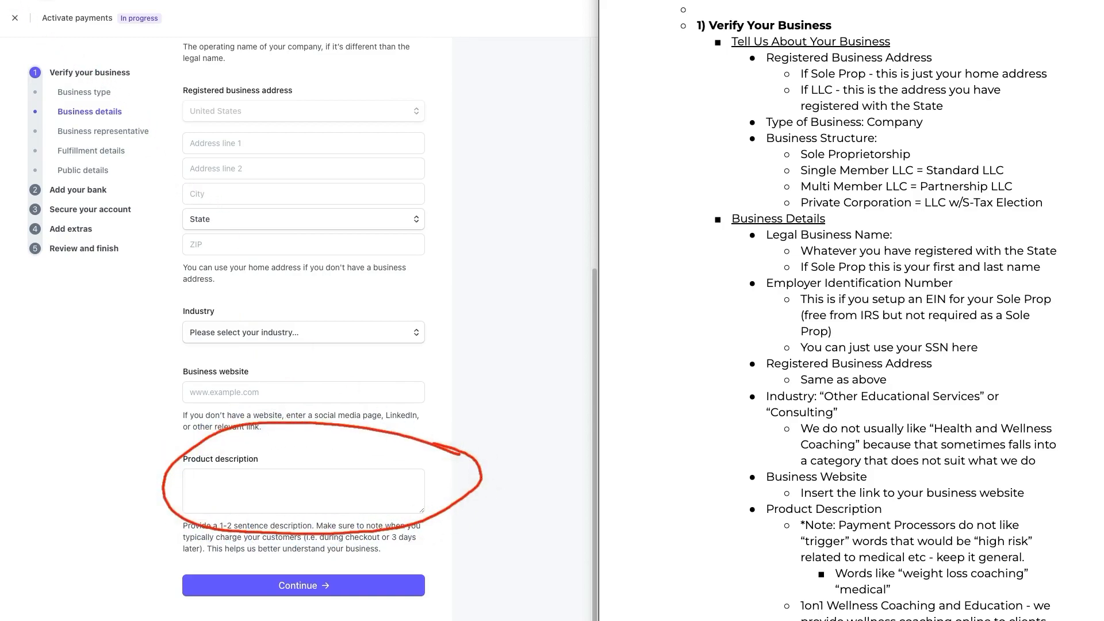
Step: Read the guide's product description guidance and its sample coaching description
{"action": "scroll", "coordinate": [914, 471], "scroll_direction": "down", "scroll_amount": 5}
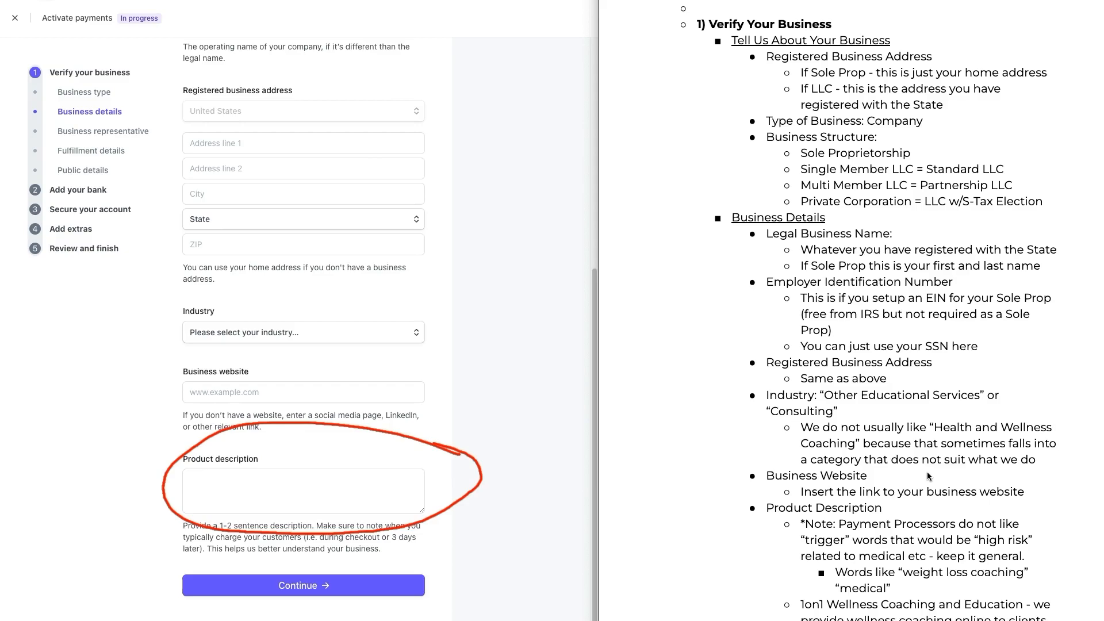
{"action": "scroll", "coordinate": [913, 468], "scroll_direction": "down", "scroll_amount": 6}
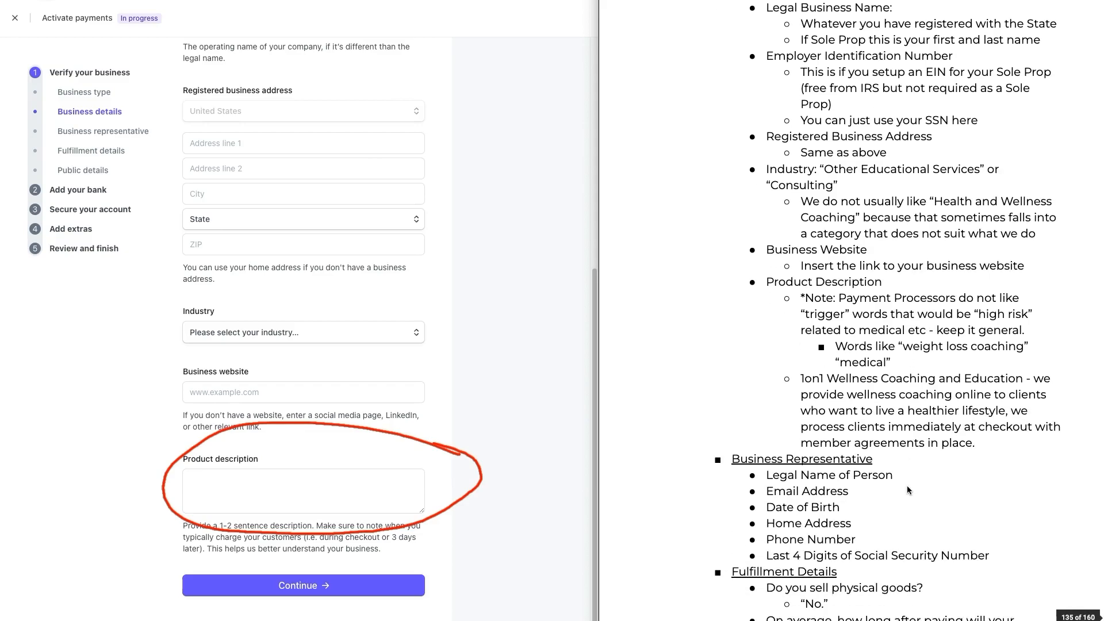
{"action": "scroll", "coordinate": [906, 488], "scroll_direction": "down", "scroll_amount": 2}
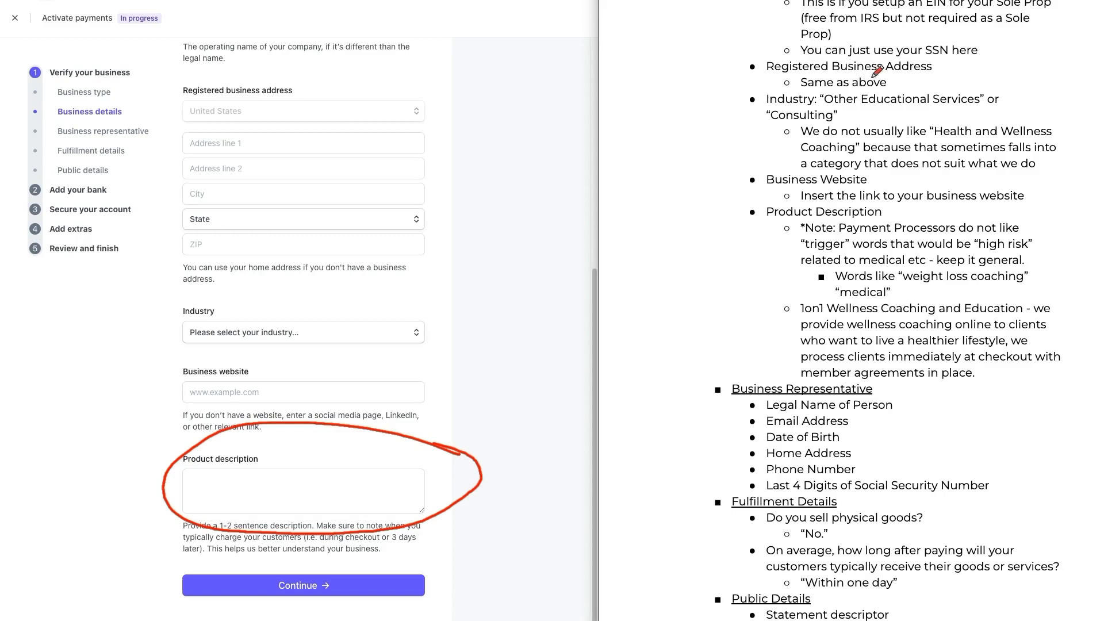
{"action": "mouse_move", "coordinate": [802, 297]}
{"action": "left_mouse_down"}
{"action": "mouse_move", "coordinate": [769, 333]}
{"action": "mouse_move", "coordinate": [789, 373]}
{"action": "left_mouse_up"}
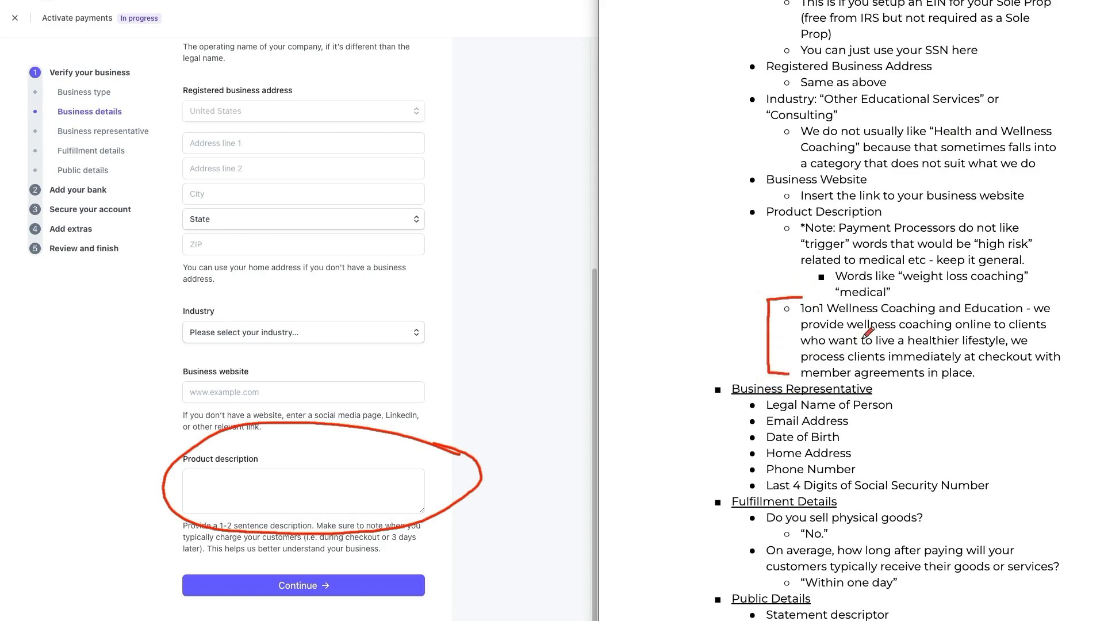
{"action": "mouse_move", "coordinate": [1050, 299]}
{"action": "left_mouse_down"}
{"action": "mouse_move", "coordinate": [1085, 329]}
{"action": "mouse_move", "coordinate": [1053, 375]}
{"action": "left_mouse_up"}
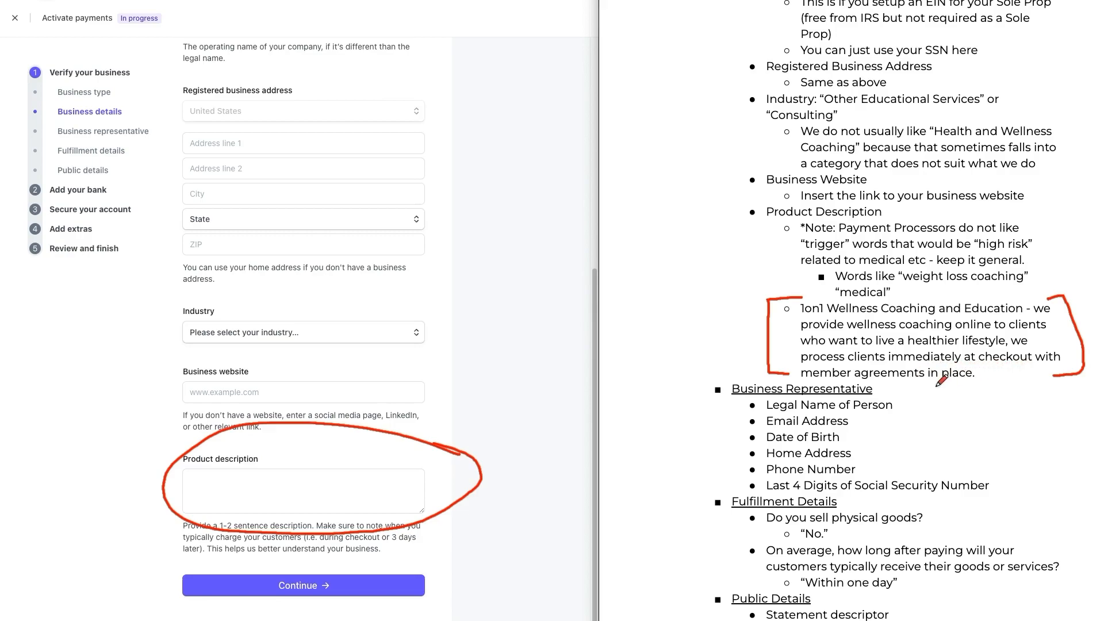
{"action": "left_click_drag", "start_coordinate": [1070, 247], "coordinate": [1065, 309]}
{"action": "mouse_move", "coordinate": [770, 336]}
{"action": "left_mouse_down"}
{"action": "mouse_move", "coordinate": [437, 432]}
{"action": "mouse_move", "coordinate": [466, 428]}
{"action": "left_mouse_up"}
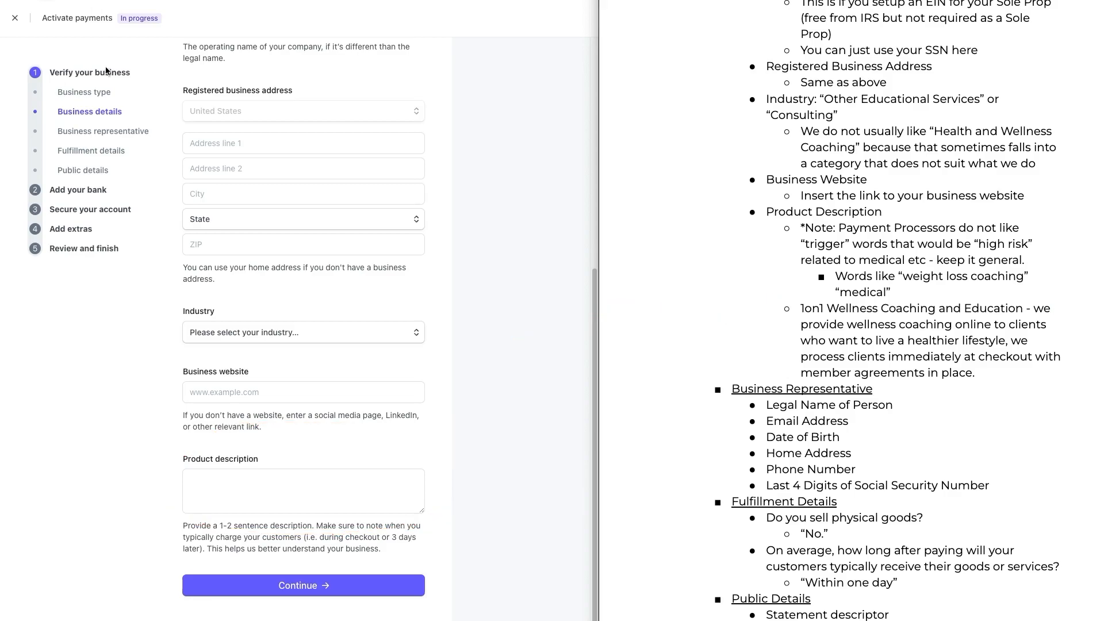
Step: Revisit the Business type page, check the Business structure list, and continue back to Business details
{"action": "left_click", "coordinate": [85, 92]}
{"action": "left_click", "coordinate": [319, 343]}
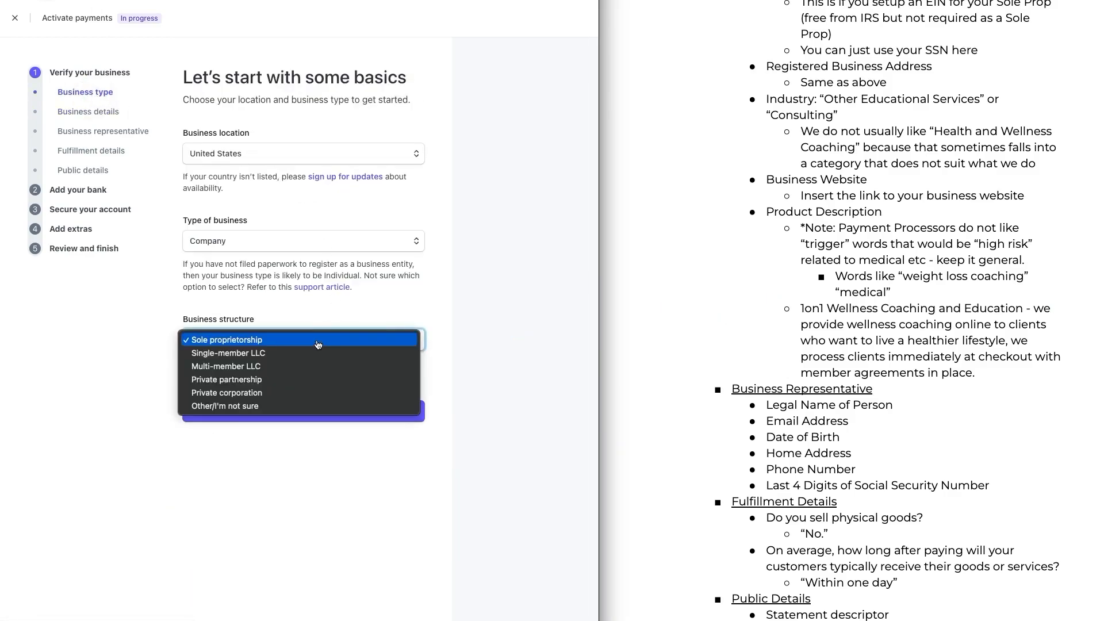
{"action": "left_click", "coordinate": [314, 352]}
{"action": "left_click", "coordinate": [311, 412]}
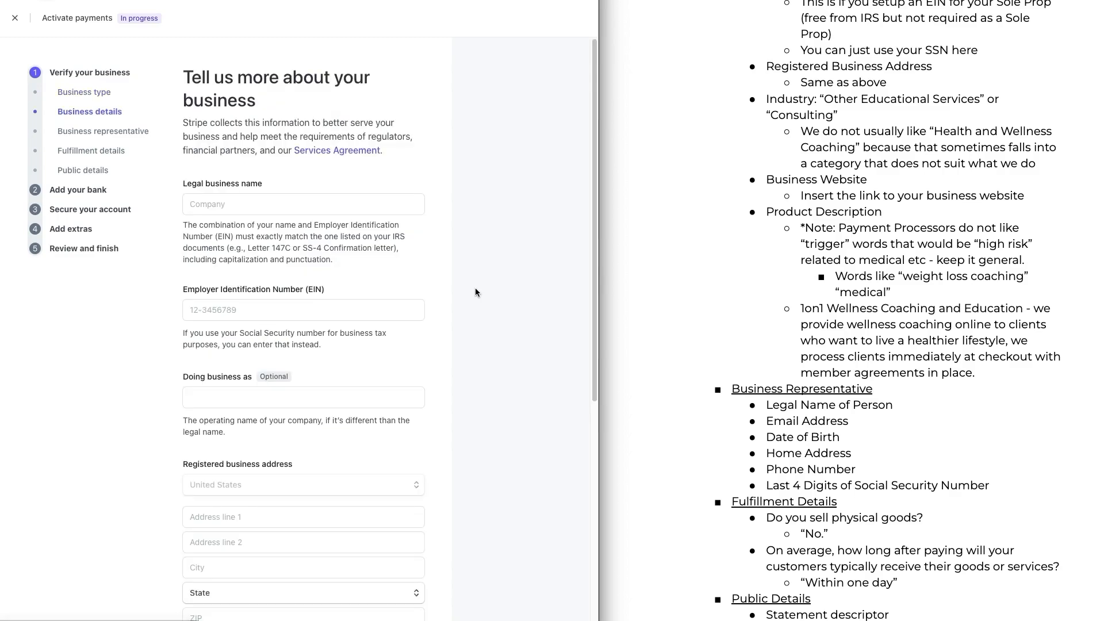
Step: Scroll through the Business details form and open the Business representative section
{"action": "scroll", "coordinate": [479, 279], "scroll_direction": "down", "scroll_amount": 1}
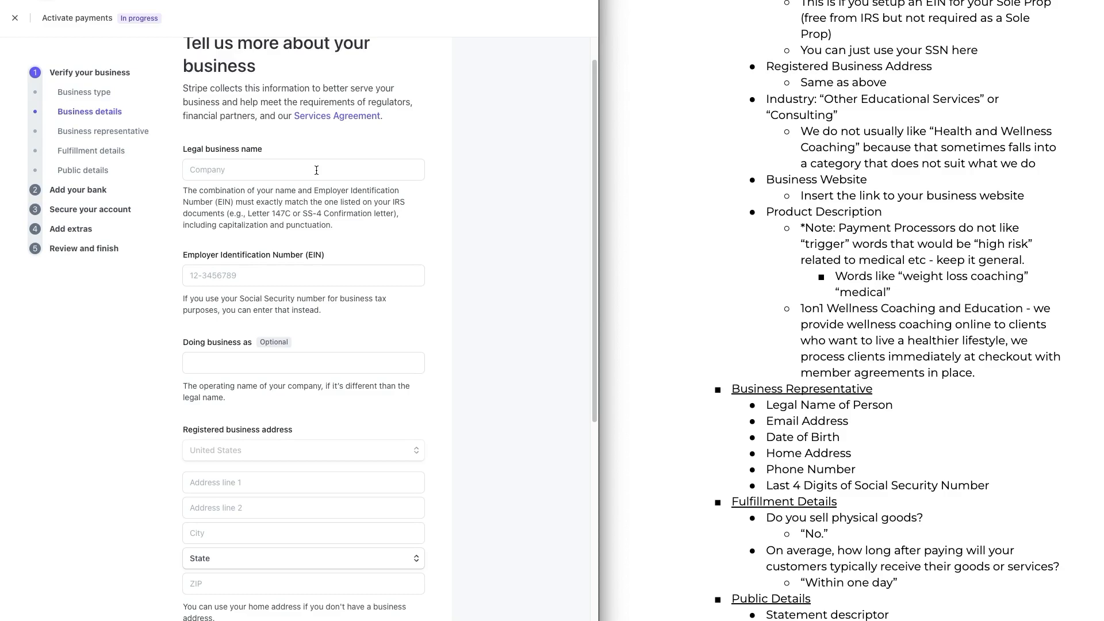
{"action": "scroll", "coordinate": [316, 170], "scroll_direction": "down", "scroll_amount": 3}
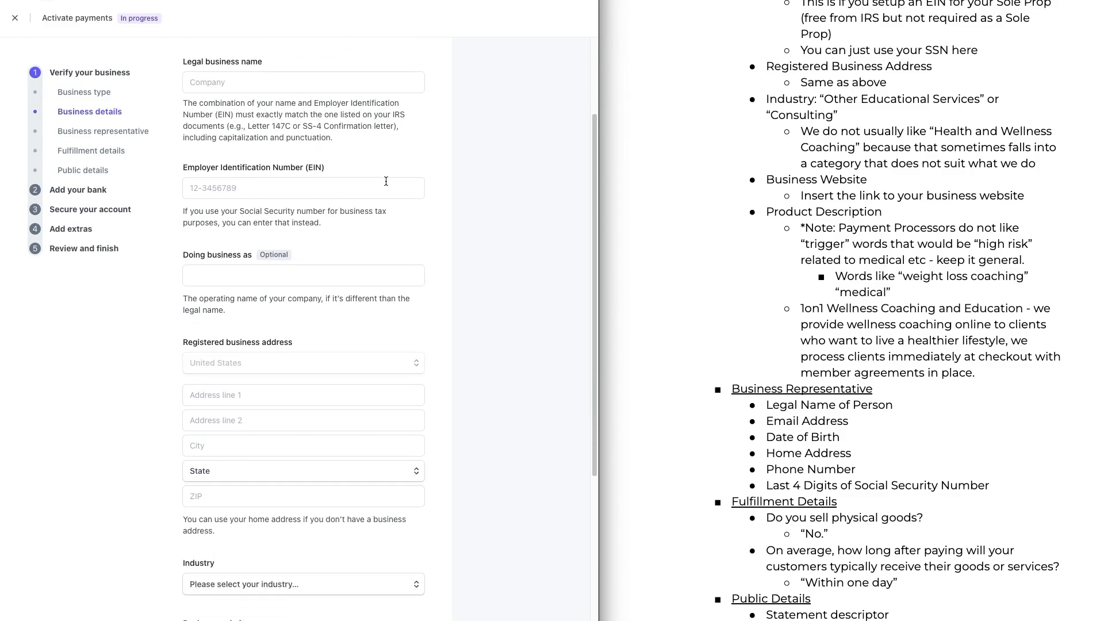
{"action": "scroll", "coordinate": [386, 181], "scroll_direction": "down", "scroll_amount": 3}
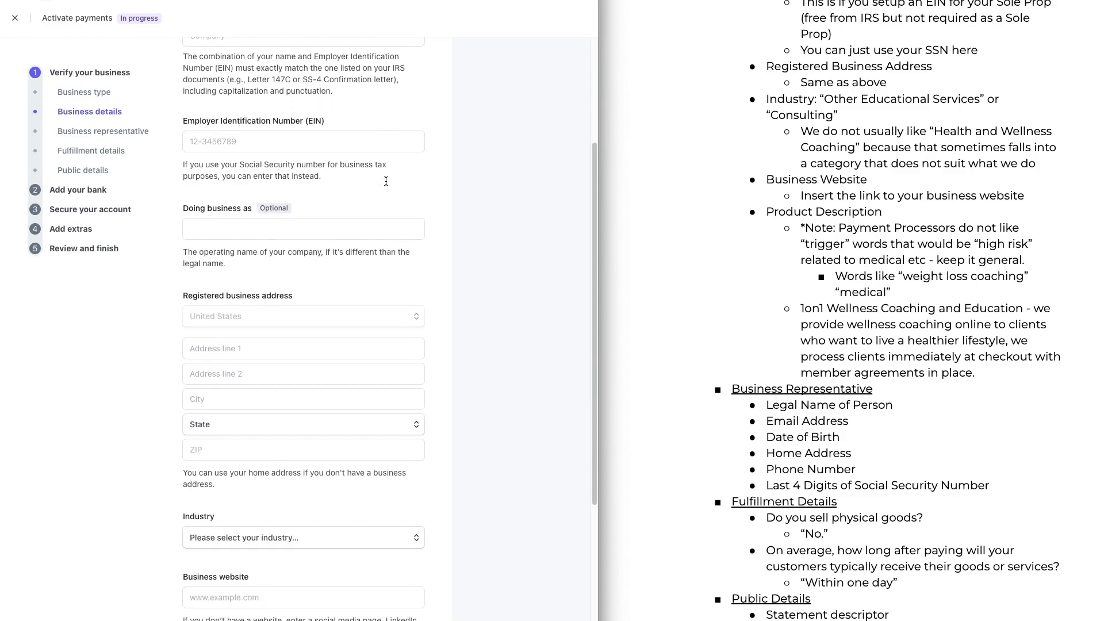
{"action": "scroll", "coordinate": [386, 181], "scroll_direction": "down", "scroll_amount": 3}
{"action": "scroll", "coordinate": [260, 443], "scroll_direction": "down", "scroll_amount": 2}
{"action": "scroll", "coordinate": [260, 443], "scroll_direction": "down", "scroll_amount": 1}
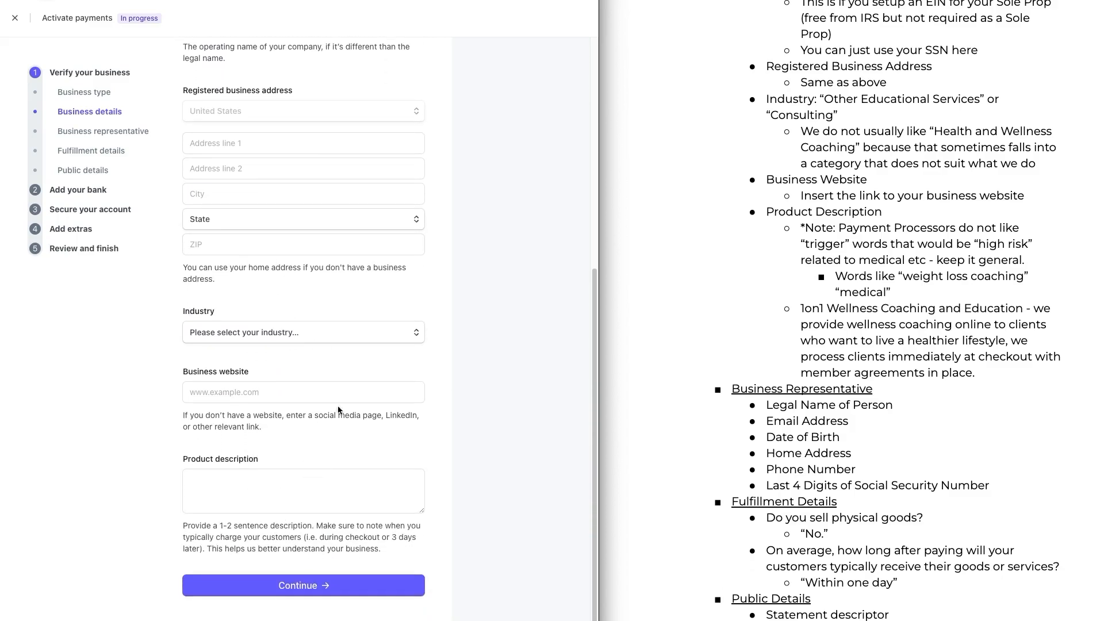
{"action": "left_click", "coordinate": [127, 138]}
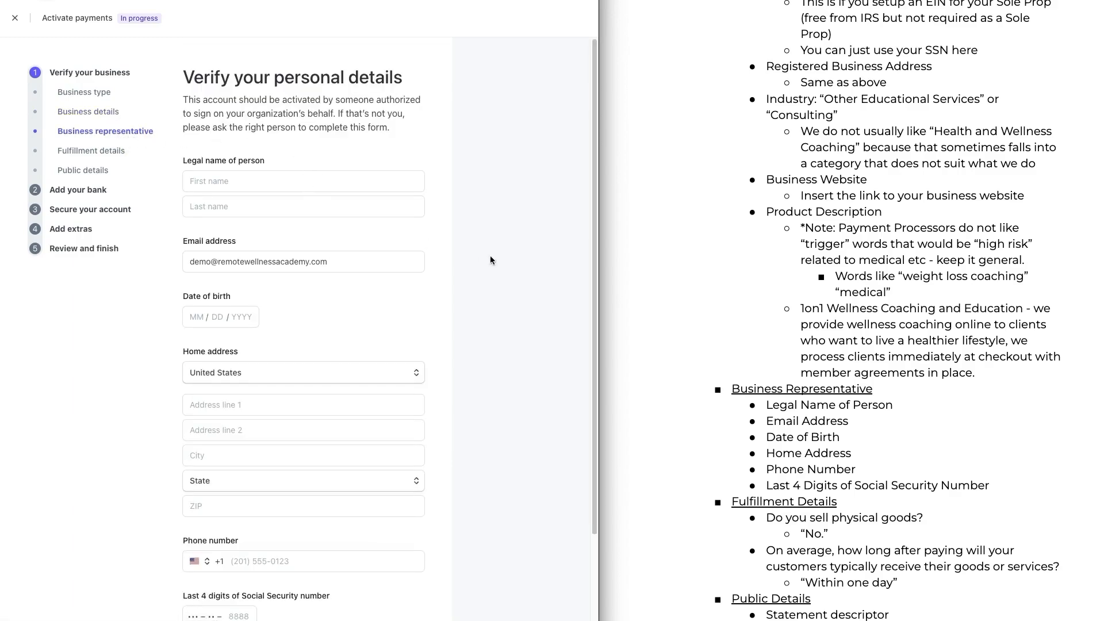
Step: Review the Business representative fields alongside the guide's list of required personal details
{"action": "scroll", "coordinate": [502, 262], "scroll_direction": "down", "scroll_amount": 3}
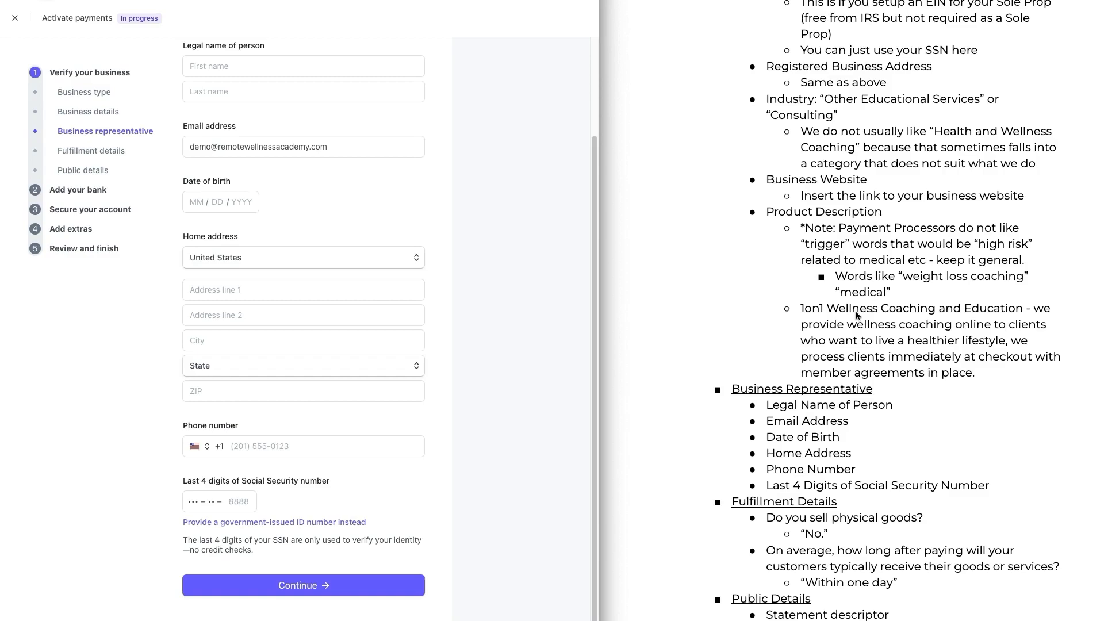
{"action": "scroll", "coordinate": [857, 315], "scroll_direction": "down", "scroll_amount": 3}
{"action": "scroll", "coordinate": [857, 315], "scroll_direction": "down", "scroll_amount": 5}
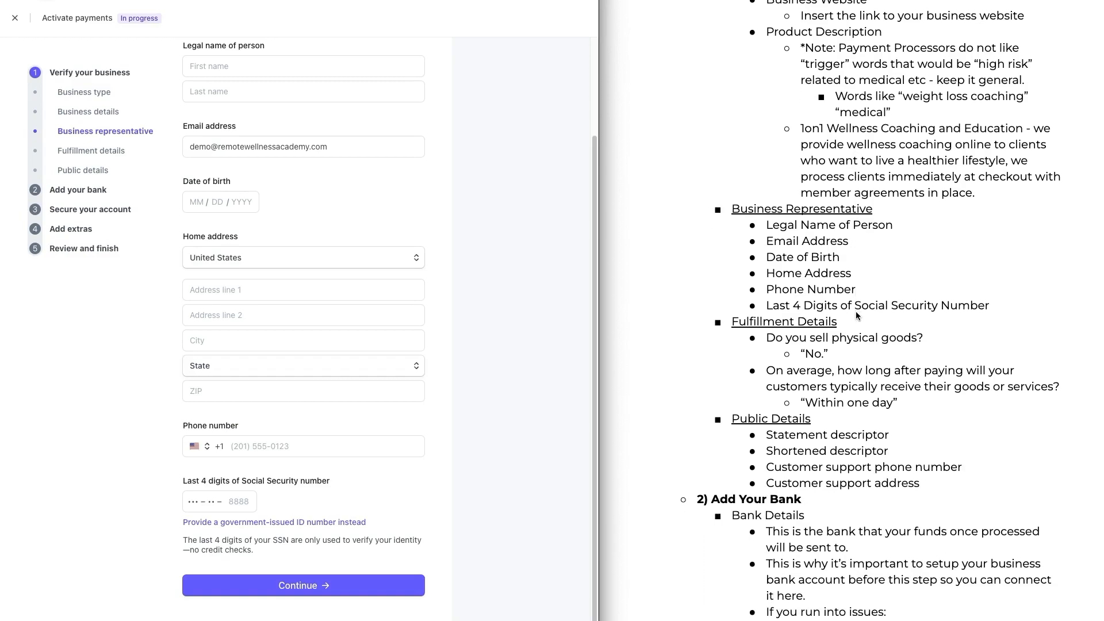
{"action": "scroll", "coordinate": [857, 315], "scroll_direction": "down", "scroll_amount": 2}
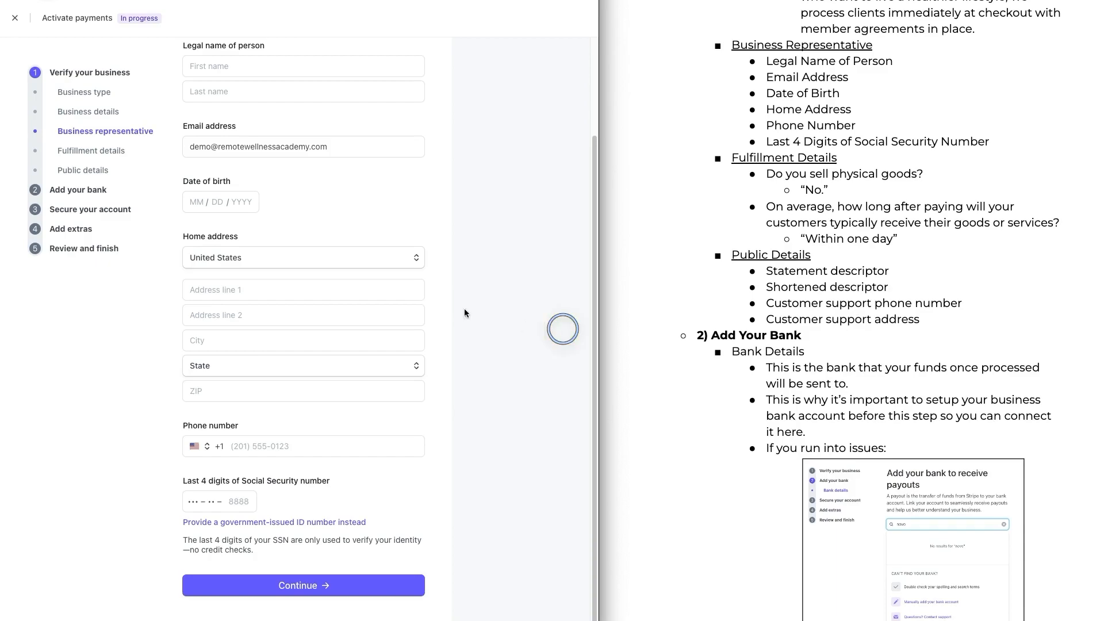
Step: Open Fulfillment details and set the typical delivery time after payment to Within one day
{"action": "left_click", "coordinate": [104, 152]}
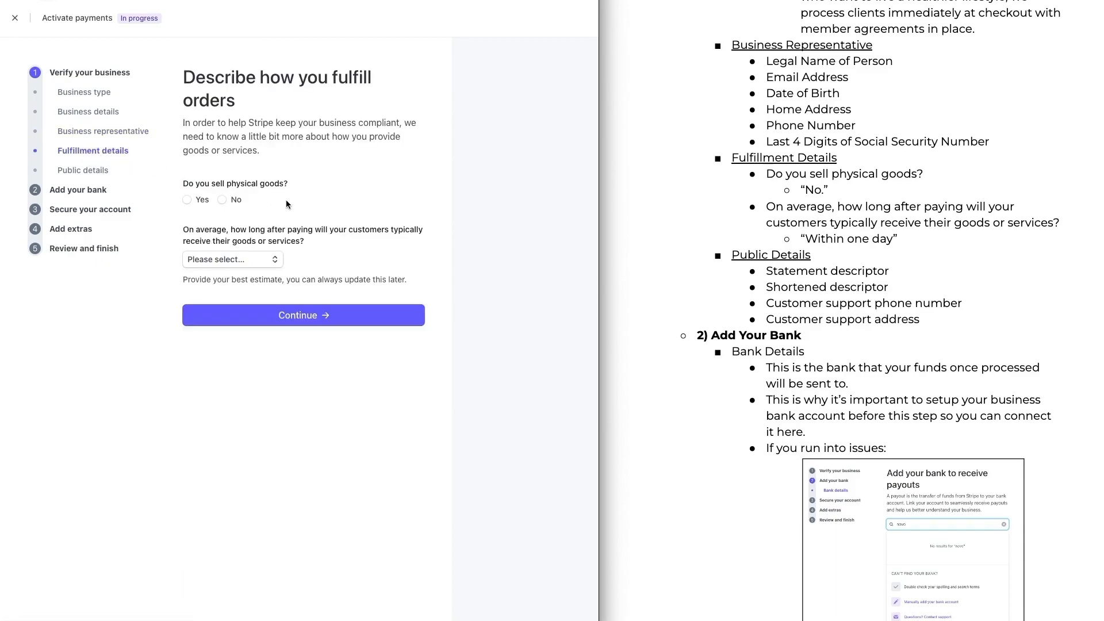
{"action": "mouse_move", "coordinate": [235, 194]}
{"action": "left_mouse_down"}
{"action": "mouse_move", "coordinate": [224, 208]}
{"action": "mouse_move", "coordinate": [233, 190]}
{"action": "left_mouse_up"}
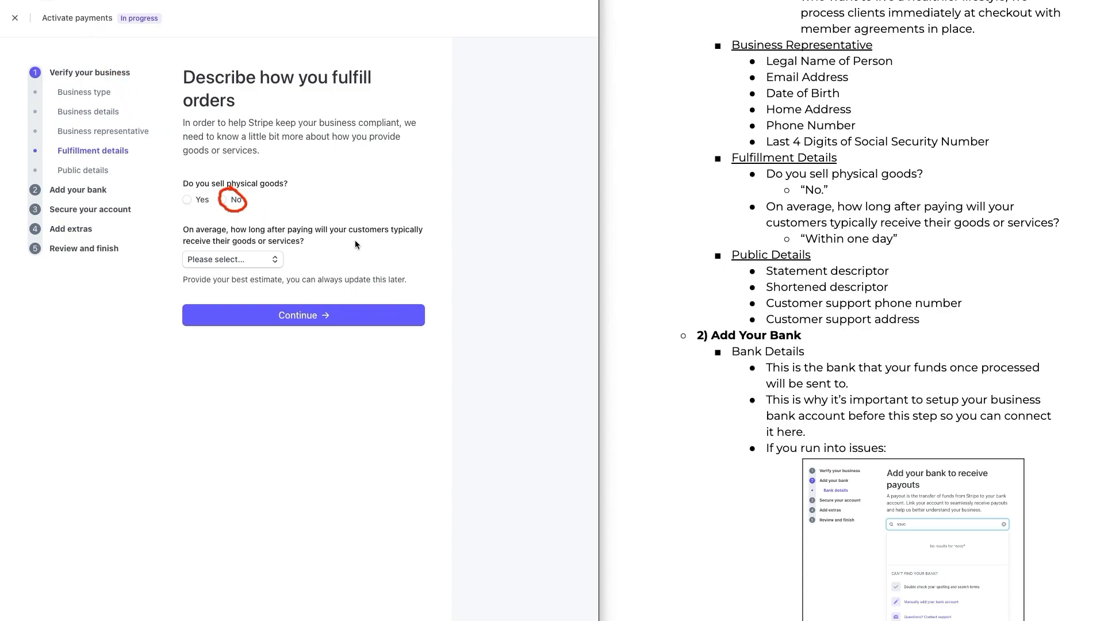
{"action": "left_click", "coordinate": [265, 255]}
{"action": "left_click", "coordinate": [266, 258]}
{"action": "left_click", "coordinate": [266, 259]}
{"action": "left_click", "coordinate": [257, 275]}
Step: Open Public details and review the statement descriptor, support phone number and support address fields
{"action": "left_click", "coordinate": [83, 170]}
{"action": "scroll", "coordinate": [554, 195], "scroll_direction": "down", "scroll_amount": 2}
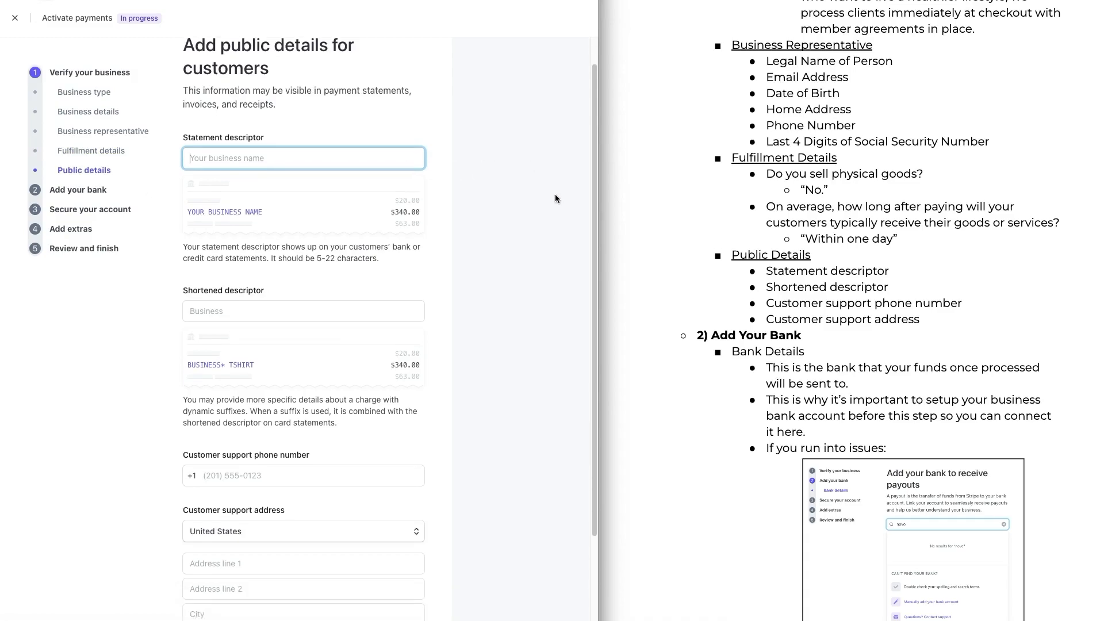
{"action": "scroll", "coordinate": [518, 197], "scroll_direction": "down", "scroll_amount": 1}
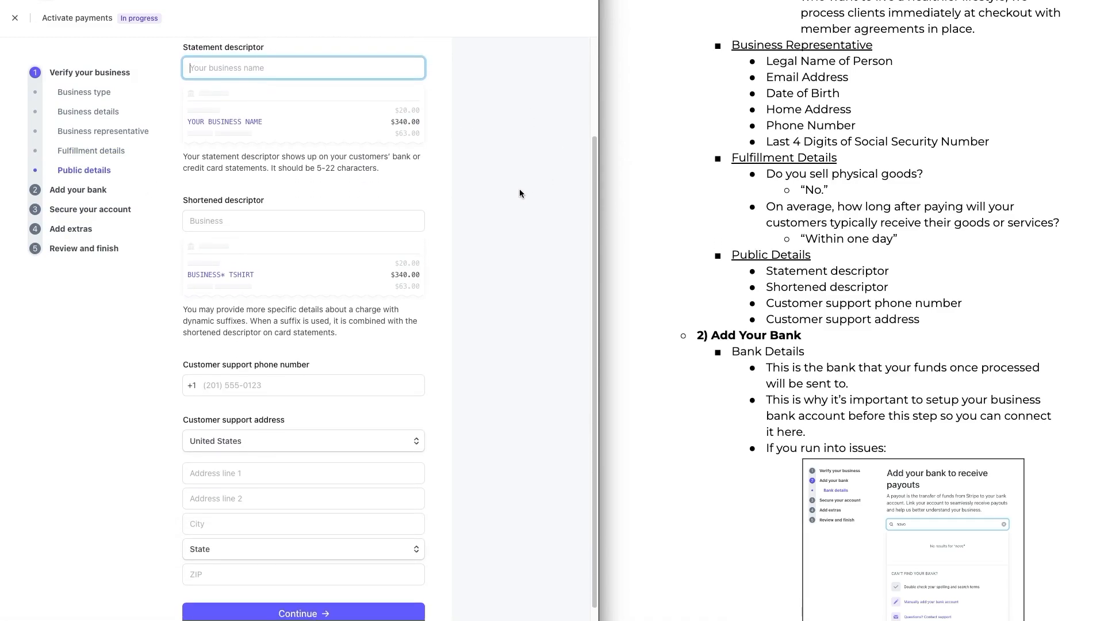
{"action": "scroll", "coordinate": [481, 229], "scroll_direction": "down", "scroll_amount": 1}
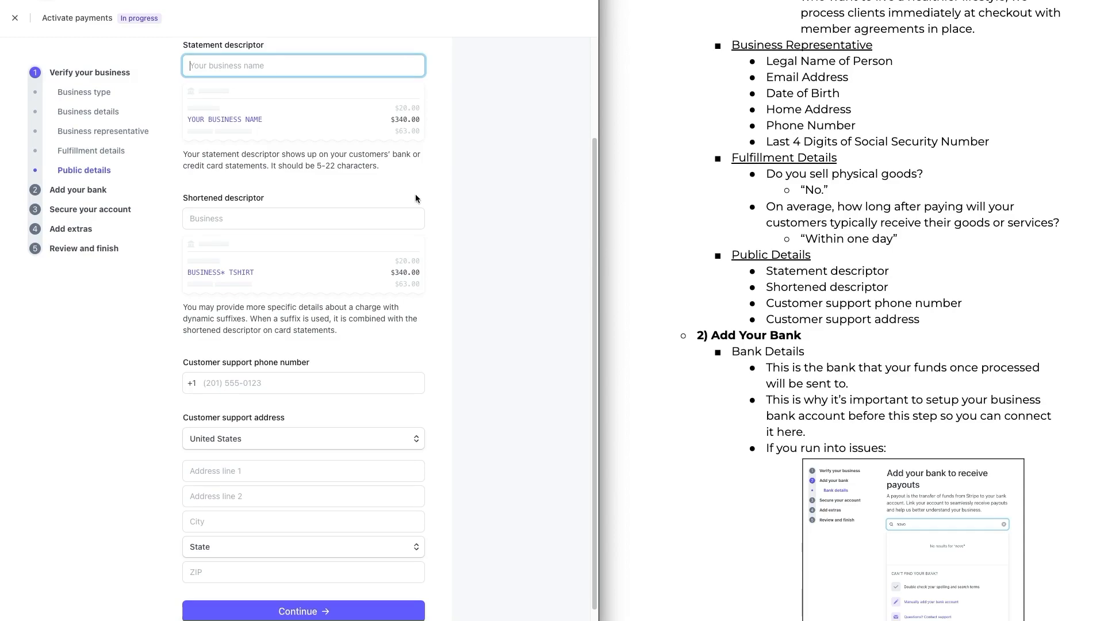
{"action": "scroll", "coordinate": [482, 224], "scroll_direction": "down", "scroll_amount": 1}
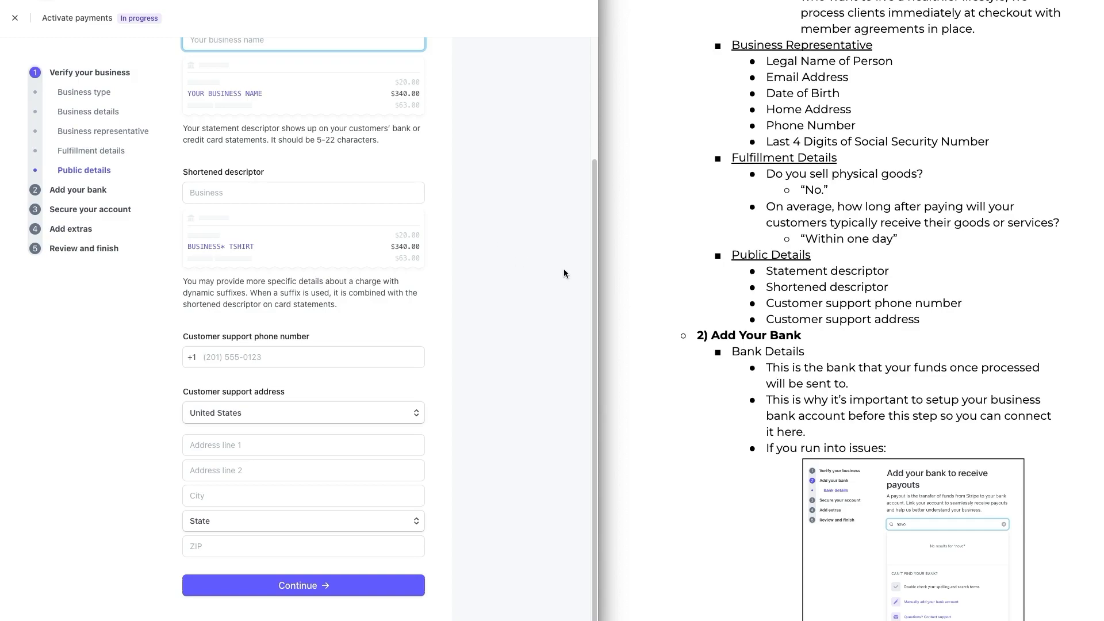
{"action": "scroll", "coordinate": [751, 424], "scroll_direction": "down", "scroll_amount": 1}
{"action": "scroll", "coordinate": [752, 425], "scroll_direction": "down", "scroll_amount": 5}
{"action": "scroll", "coordinate": [751, 424], "scroll_direction": "down", "scroll_amount": 1}
Step: Open the Add your bank step and search the bank list for novo
{"action": "left_click", "coordinate": [72, 189]}
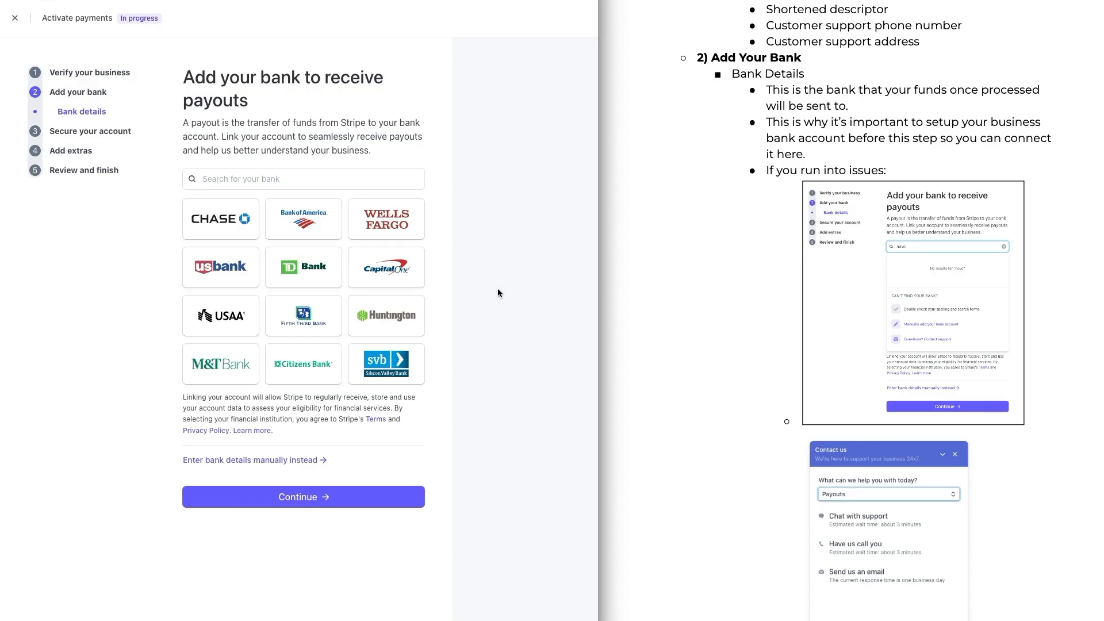
{"action": "left_click", "coordinate": [497, 292]}
{"action": "left_click", "coordinate": [316, 181]}
{"action": "type", "text": "novo"}
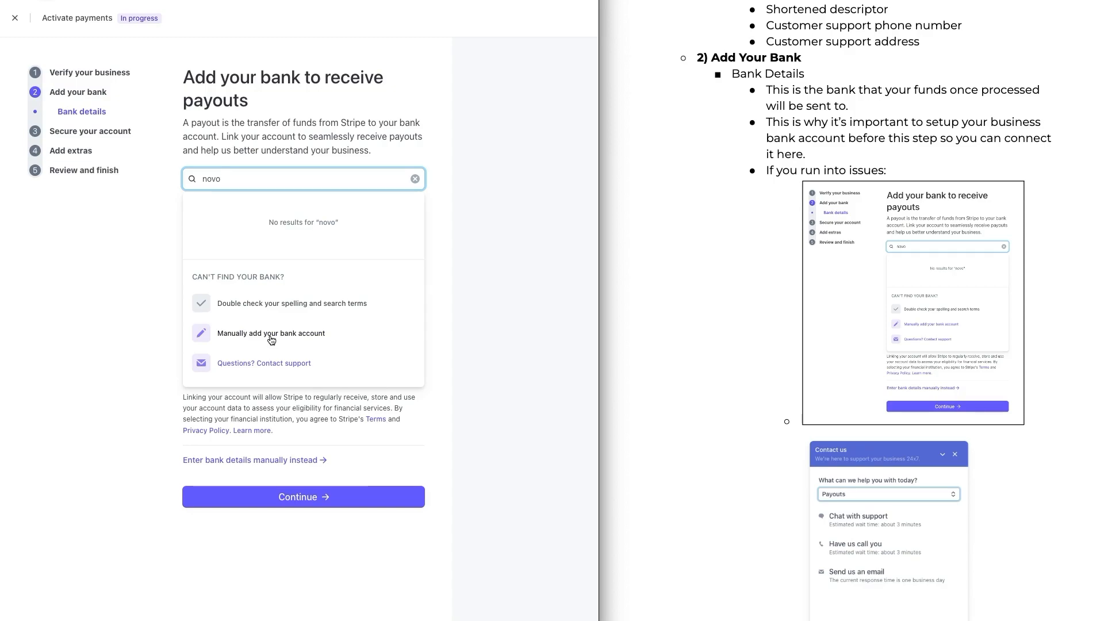
Step: Read the guide's troubleshooting notes for linking a bank and contacting support
{"action": "scroll", "coordinate": [770, 328], "scroll_direction": "down", "scroll_amount": 5}
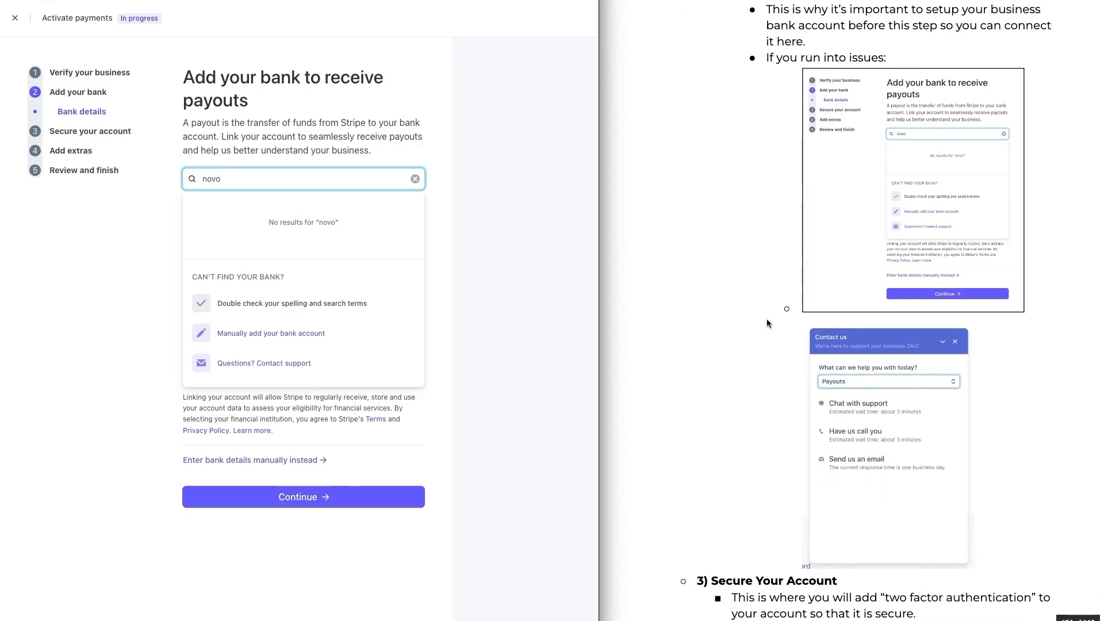
{"action": "scroll", "coordinate": [756, 300], "scroll_direction": "down", "scroll_amount": 1}
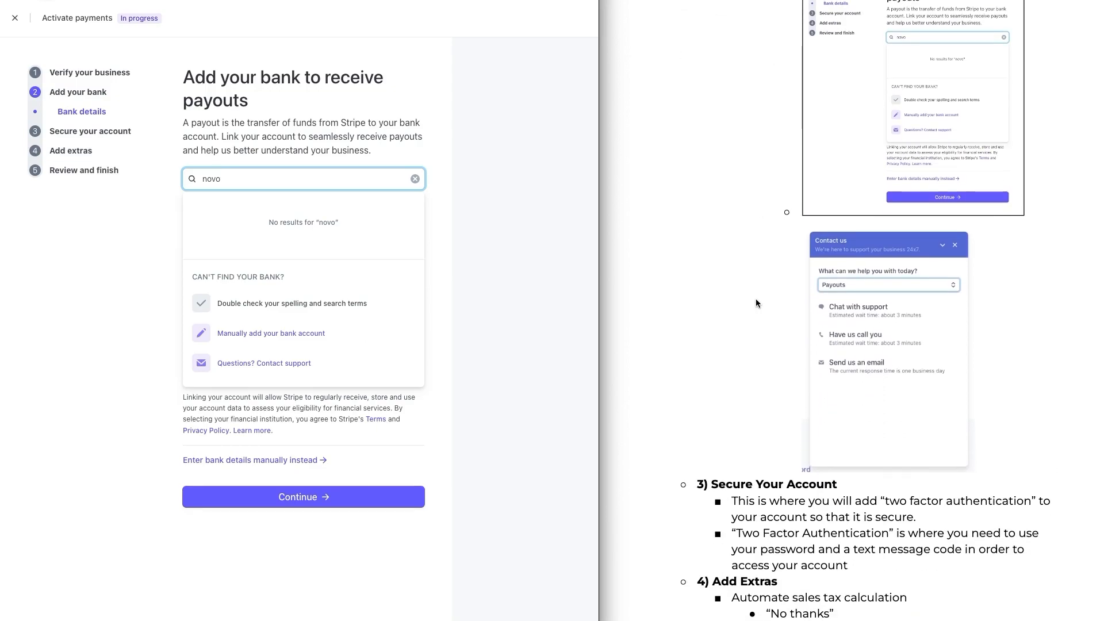
{"action": "left_click", "coordinate": [81, 3]}
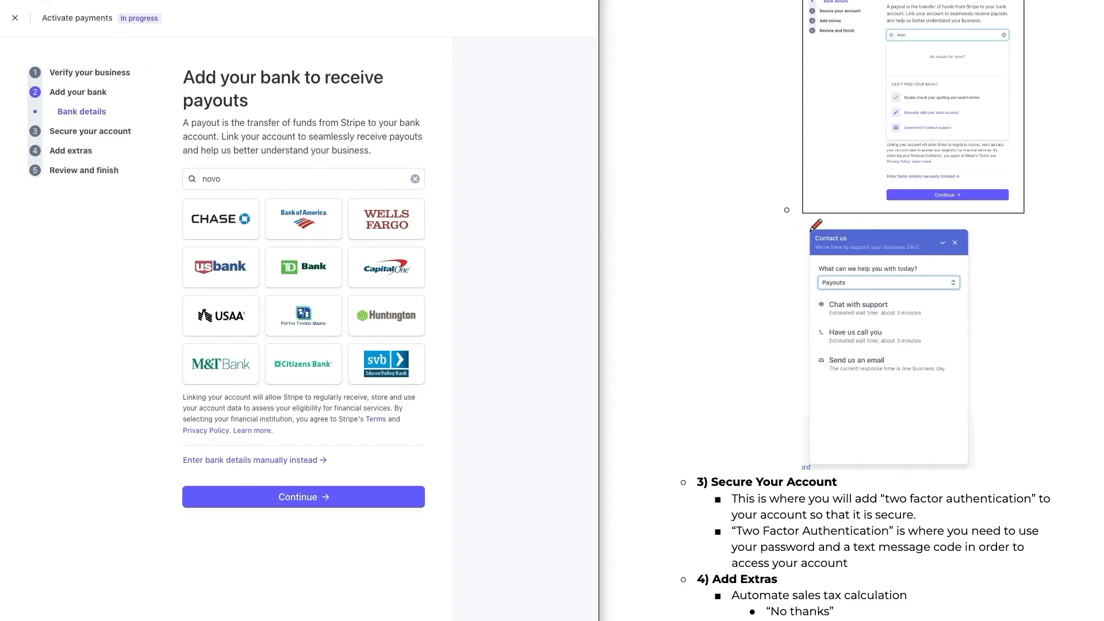
{"action": "left_click_drag", "start_coordinate": [755, 224], "coordinate": [803, 327]}
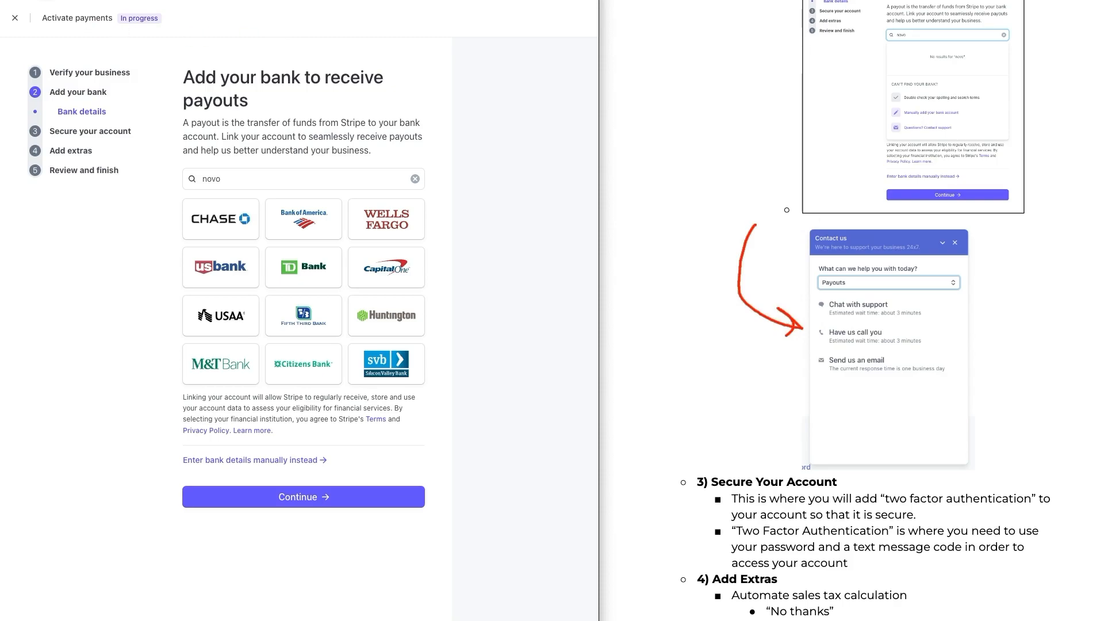
Step: Review the bank search's fallback options, then open the Secure your account section
{"action": "left_click", "coordinate": [293, 180]}
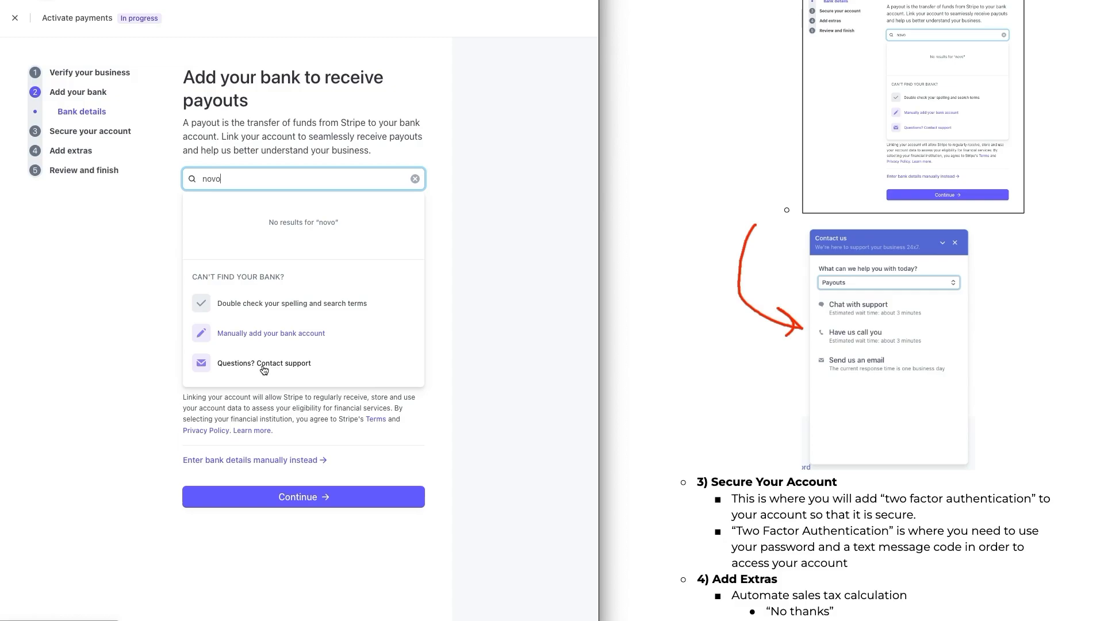
{"action": "left_click", "coordinate": [103, 295]}
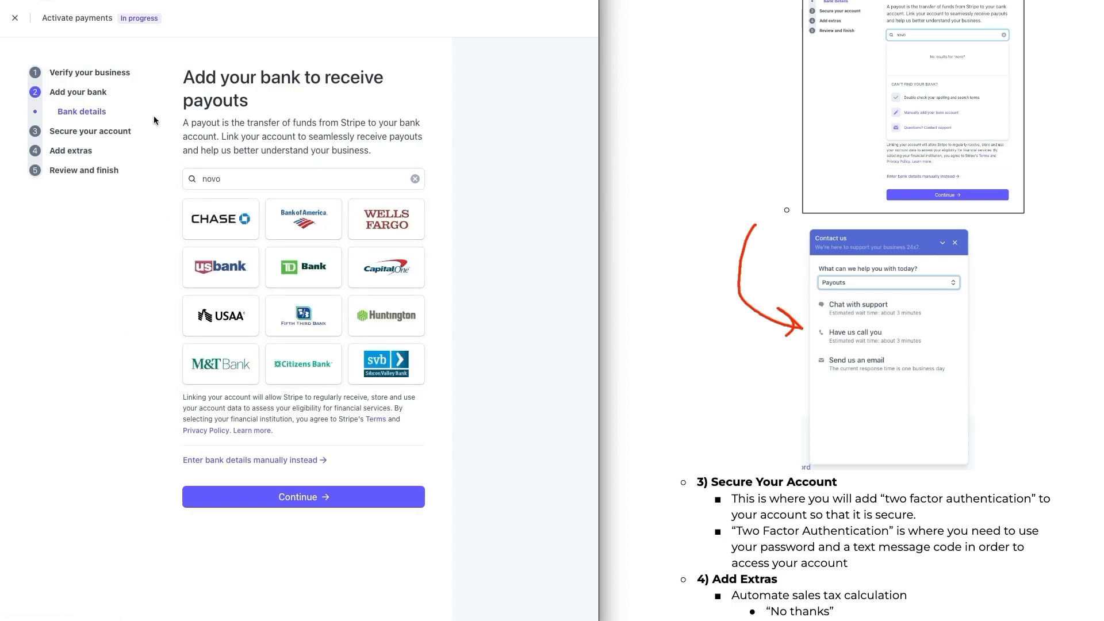
{"action": "left_click", "coordinate": [122, 136]}
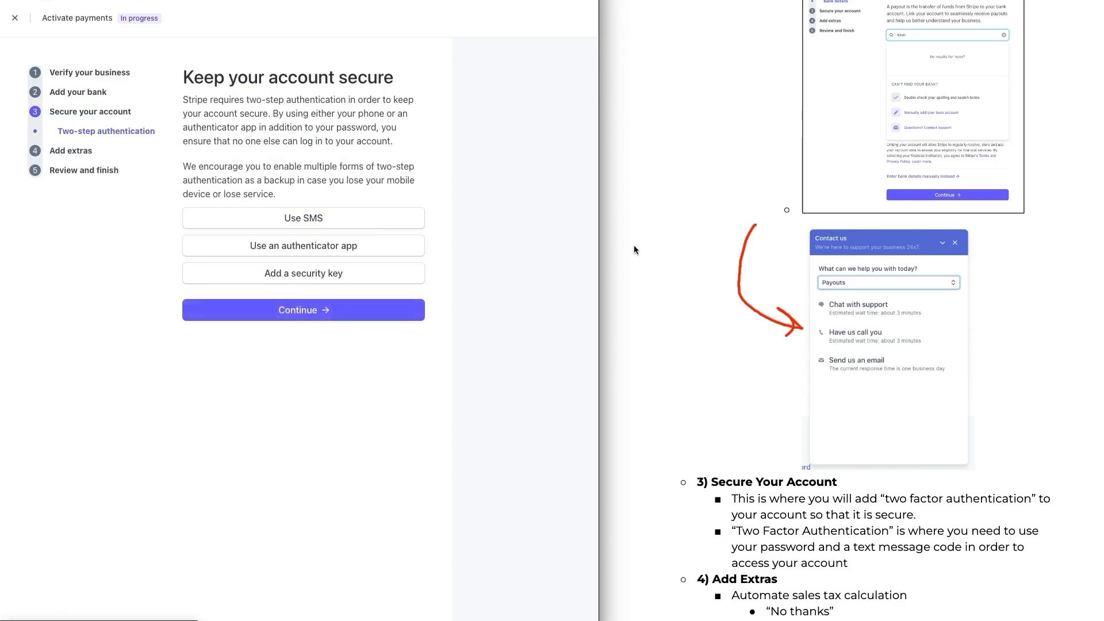
Step: Open the Add extras section and decline automatic sales tax calculation
{"action": "scroll", "coordinate": [714, 274], "scroll_direction": "down", "scroll_amount": 1}
{"action": "scroll", "coordinate": [715, 274], "scroll_direction": "down", "scroll_amount": 2}
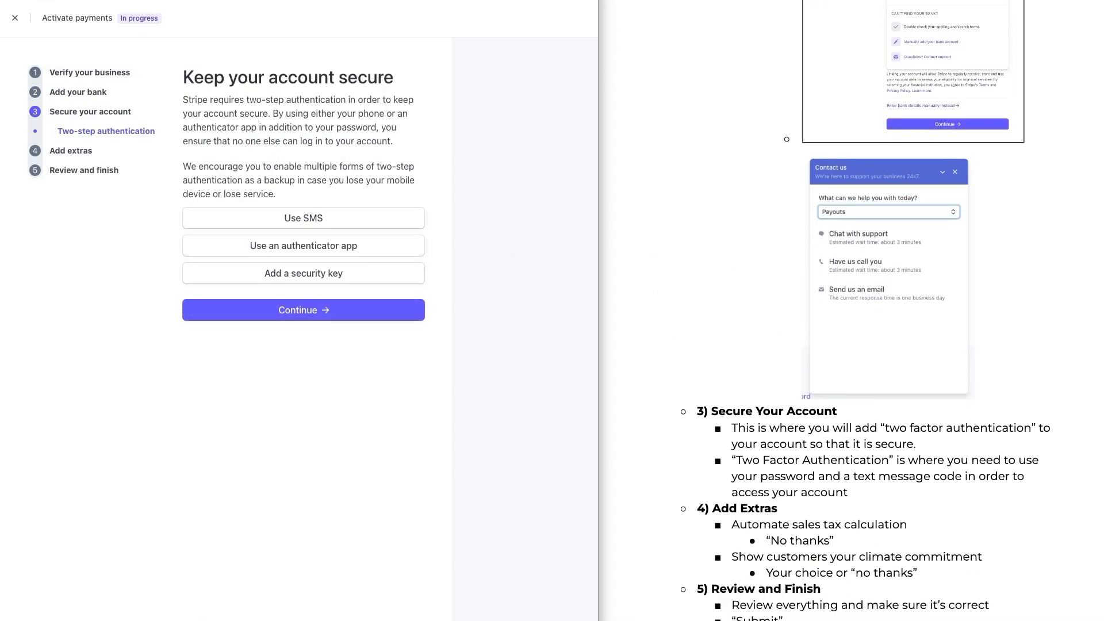
{"action": "scroll", "coordinate": [848, 310], "scroll_direction": "down", "scroll_amount": 1}
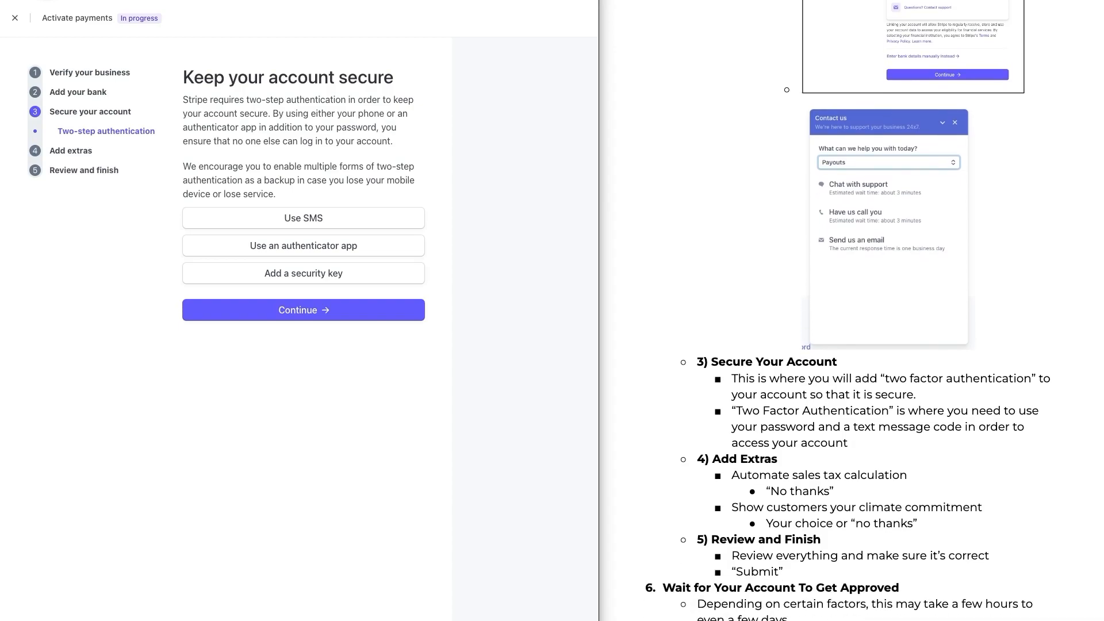
{"action": "scroll", "coordinate": [848, 310], "scroll_direction": "down", "scroll_amount": 2}
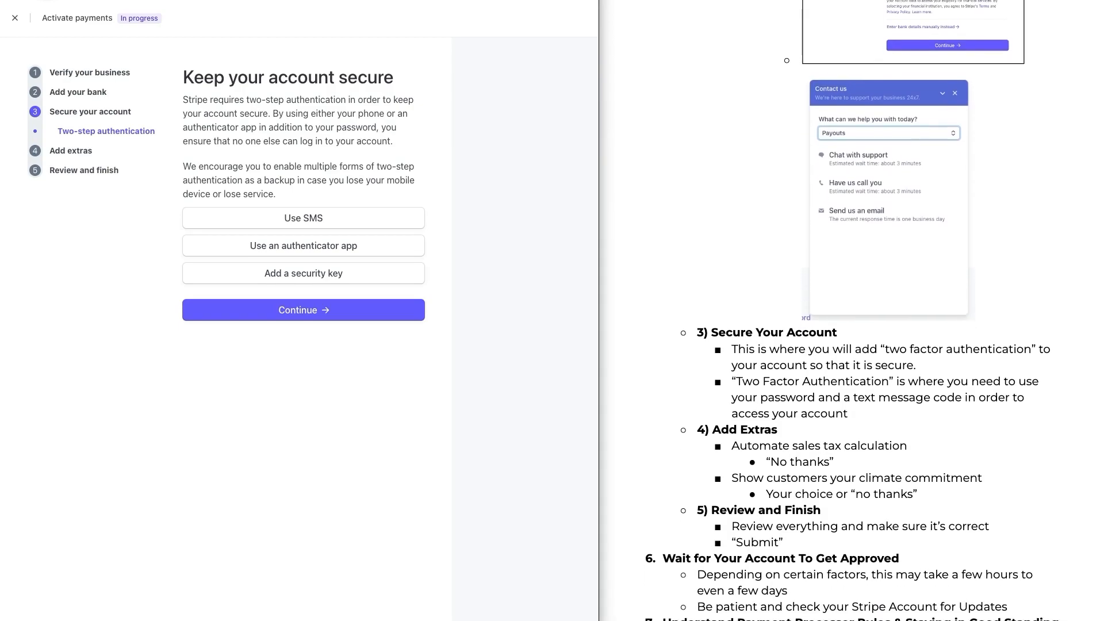
{"action": "scroll", "coordinate": [624, 605], "scroll_direction": "down", "scroll_amount": 2}
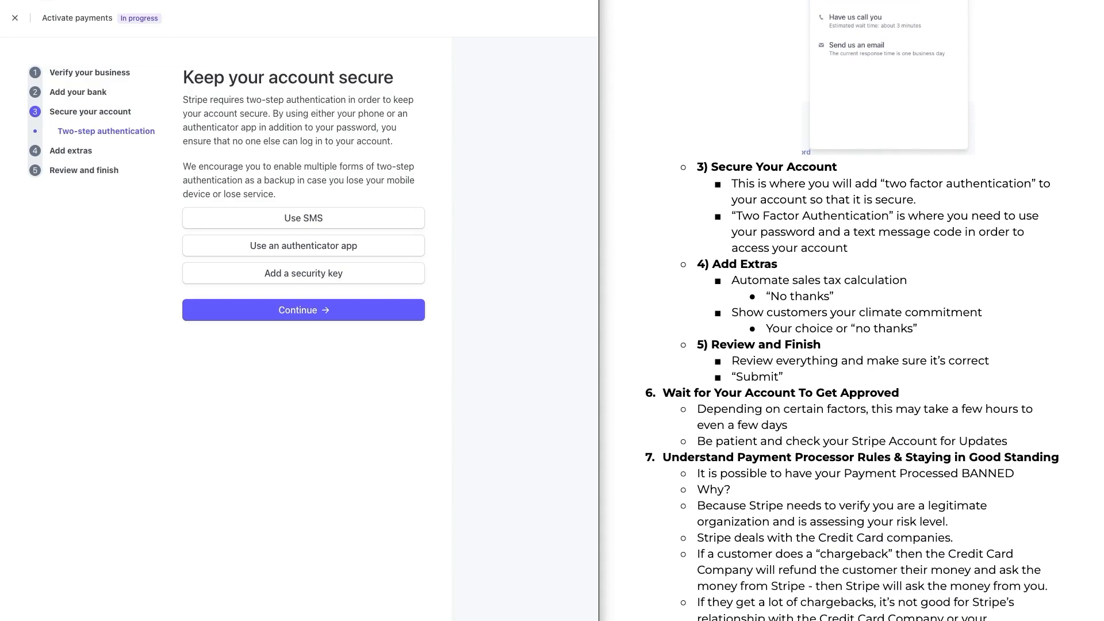
{"action": "left_click", "coordinate": [73, 152]}
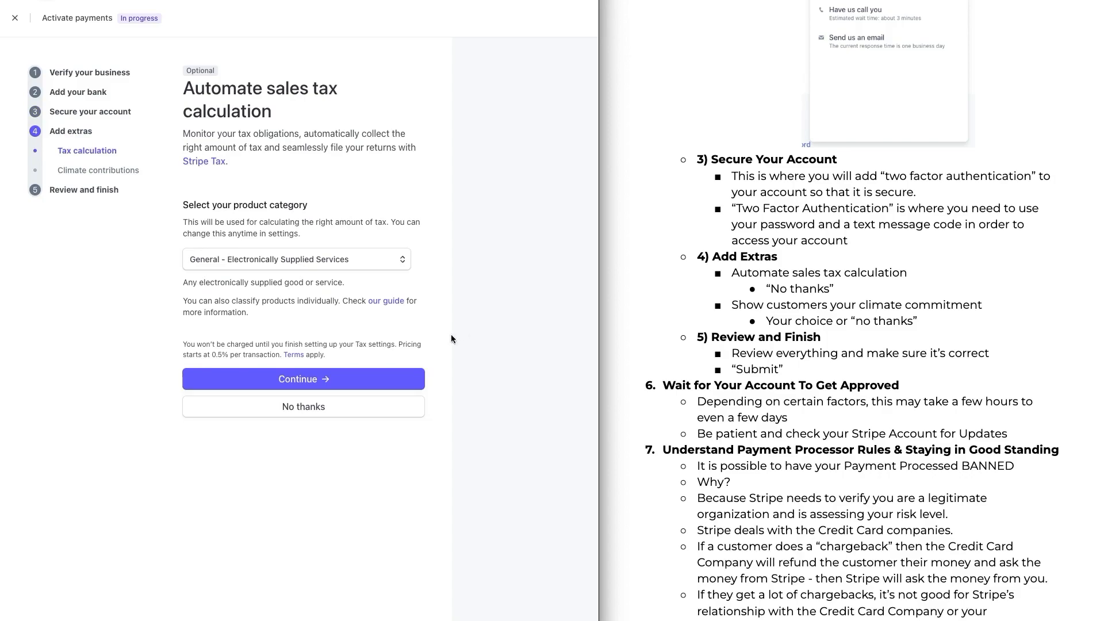
{"action": "left_click", "coordinate": [302, 406]}
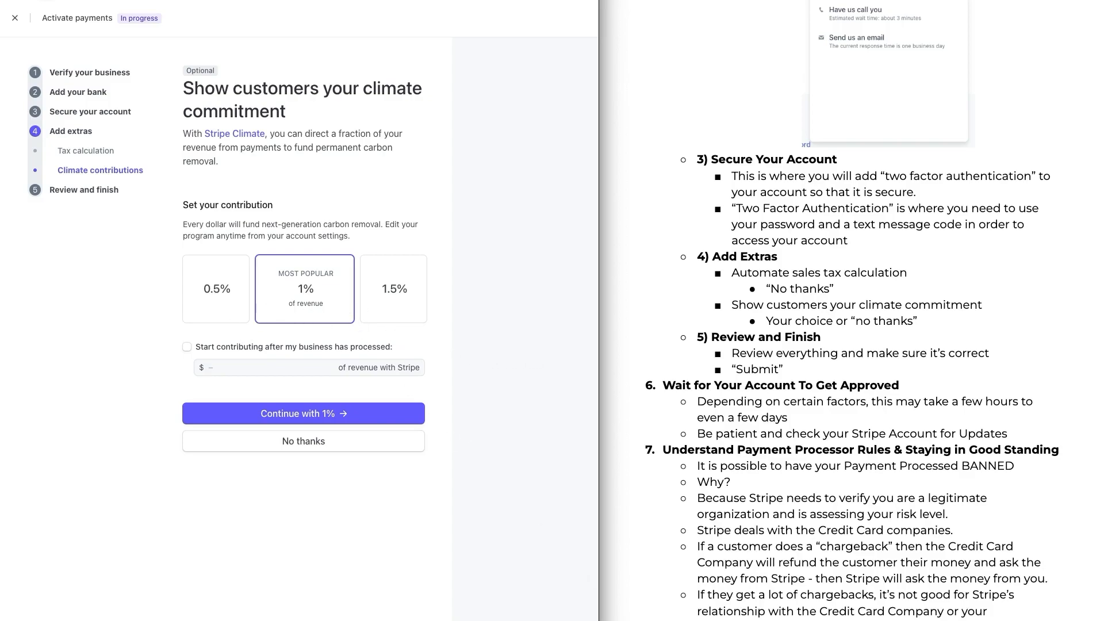
Step: Skip the climate contribution and open the Review and finish summary
{"action": "scroll", "coordinate": [851, 345], "scroll_direction": "down", "scroll_amount": 1}
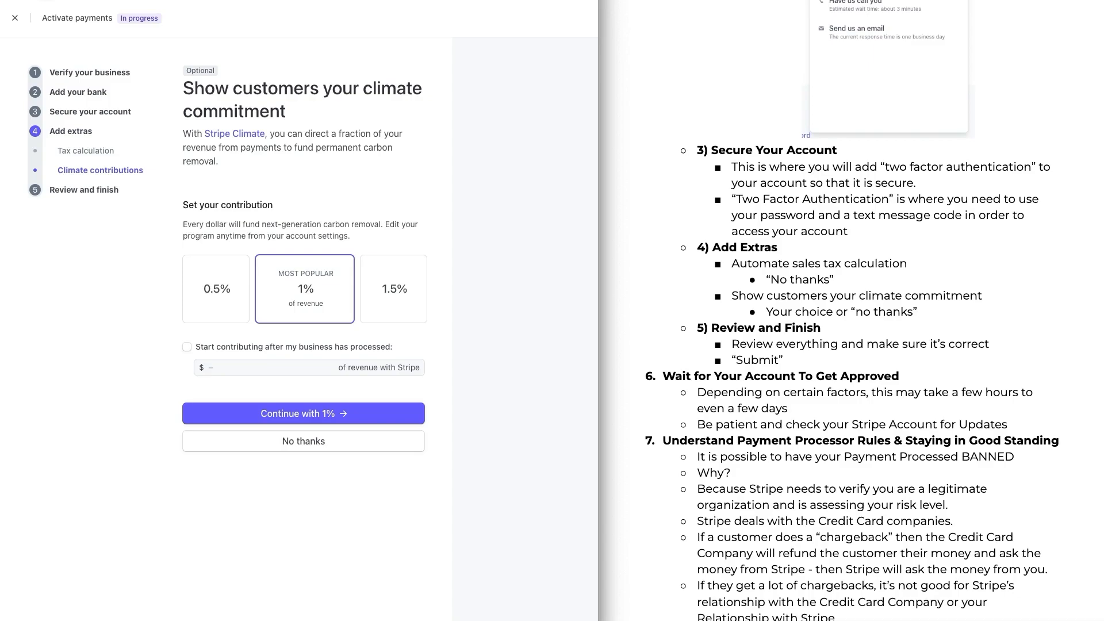
{"action": "scroll", "coordinate": [851, 345], "scroll_direction": "down", "scroll_amount": 2}
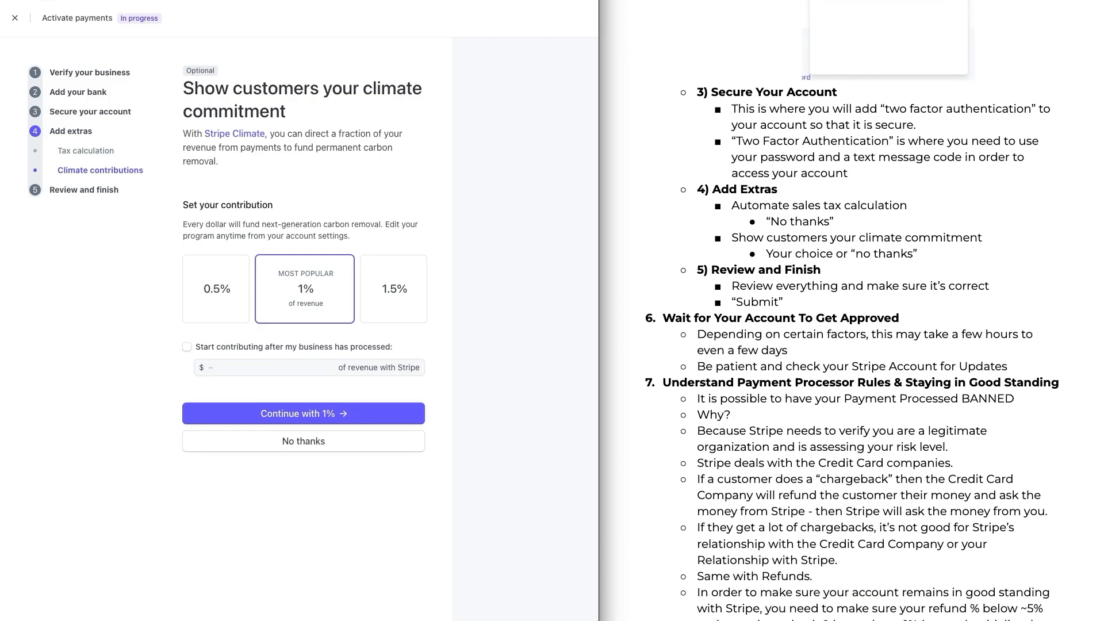
{"action": "left_click", "coordinate": [105, 191]}
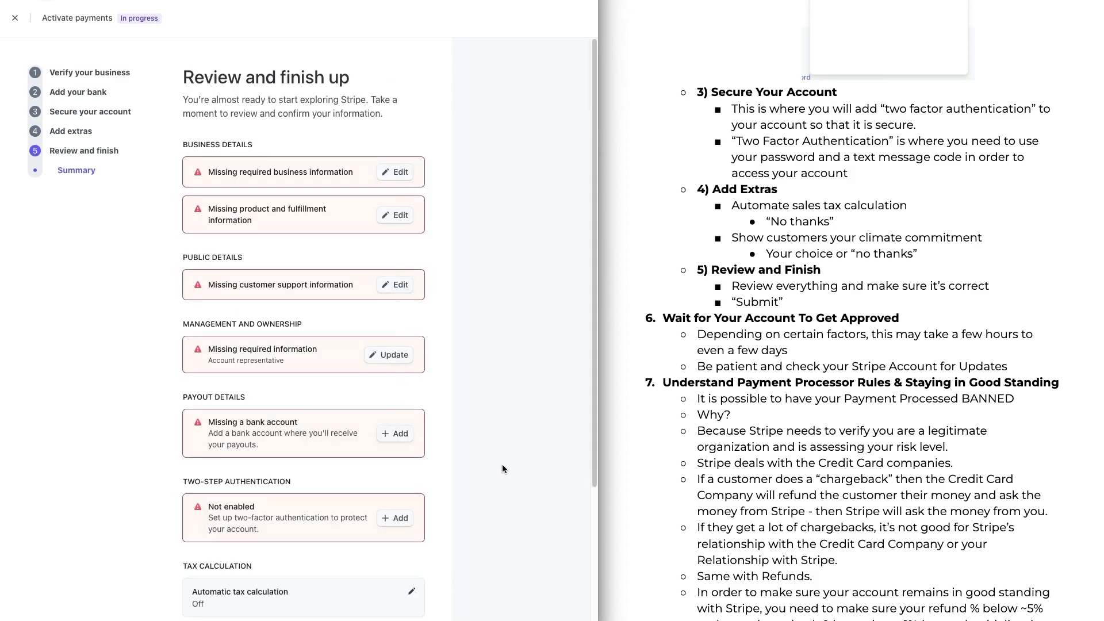
Step: Read the guide's notes on account approval and staying in good standing with the payment processor
{"action": "scroll", "coordinate": [502, 465], "scroll_direction": "down", "scroll_amount": 3}
{"action": "scroll", "coordinate": [502, 465], "scroll_direction": "up", "scroll_amount": 3}
{"action": "scroll", "coordinate": [851, 333], "scroll_direction": "down", "scroll_amount": 2}
{"action": "scroll", "coordinate": [851, 333], "scroll_direction": "down", "scroll_amount": 2}
{"action": "scroll", "coordinate": [851, 333], "scroll_direction": "down", "scroll_amount": 1}
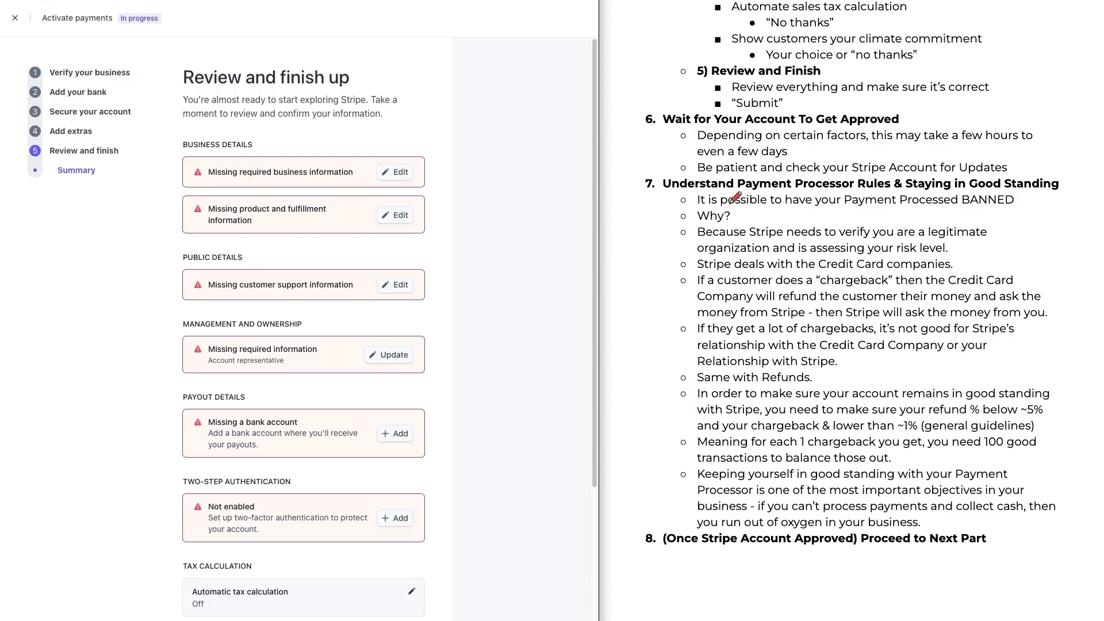
{"action": "left_click_drag", "start_coordinate": [664, 224], "coordinate": [682, 238]}
{"action": "left_click_drag", "start_coordinate": [831, 304], "coordinate": [932, 300]}
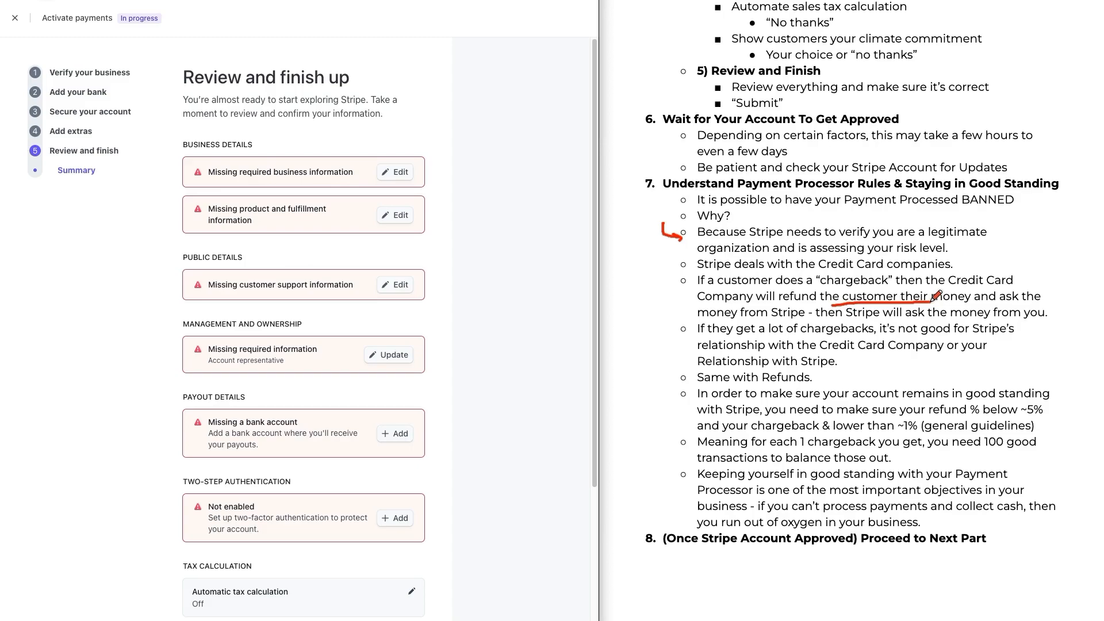
{"action": "mouse_move", "coordinate": [688, 391]}
{"action": "left_mouse_down"}
{"action": "mouse_move", "coordinate": [667, 444]}
{"action": "mouse_move", "coordinate": [682, 479]}
{"action": "left_mouse_up"}
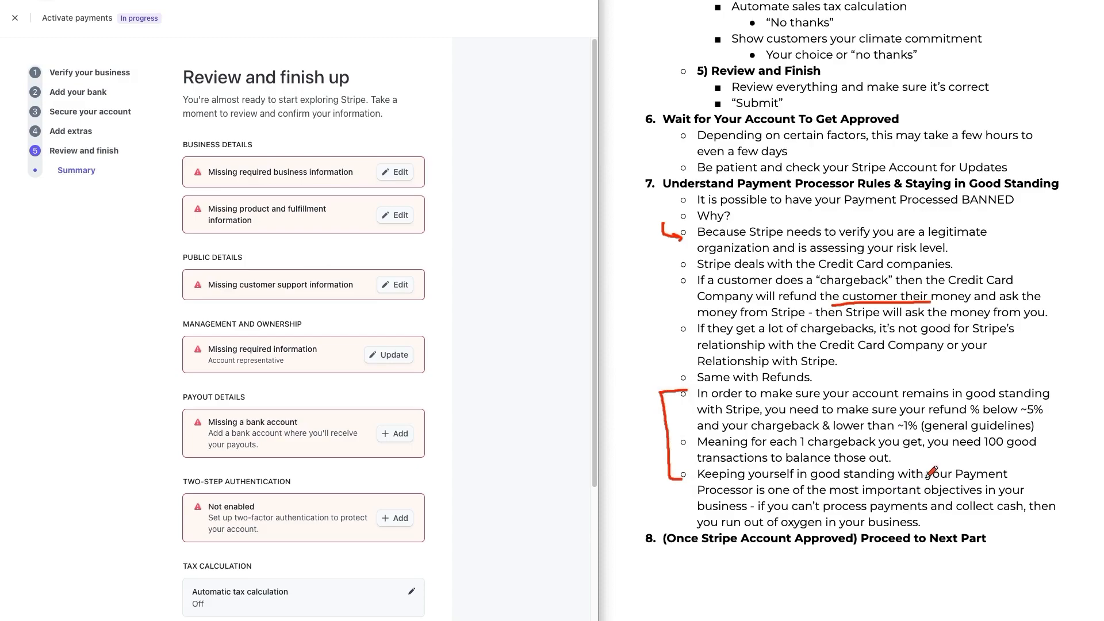
{"action": "left_click_drag", "start_coordinate": [1027, 420], "coordinate": [1054, 416]}
{"action": "mouse_move", "coordinate": [653, 108]}
{"action": "left_mouse_down"}
{"action": "mouse_move", "coordinate": [640, 136]}
{"action": "mouse_move", "coordinate": [662, 122]}
{"action": "left_mouse_up"}
{"action": "mouse_move", "coordinate": [667, 200]}
{"action": "left_mouse_down"}
{"action": "mouse_move", "coordinate": [647, 241]}
{"action": "mouse_move", "coordinate": [648, 440]}
{"action": "mouse_move", "coordinate": [666, 504]}
{"action": "left_mouse_up"}
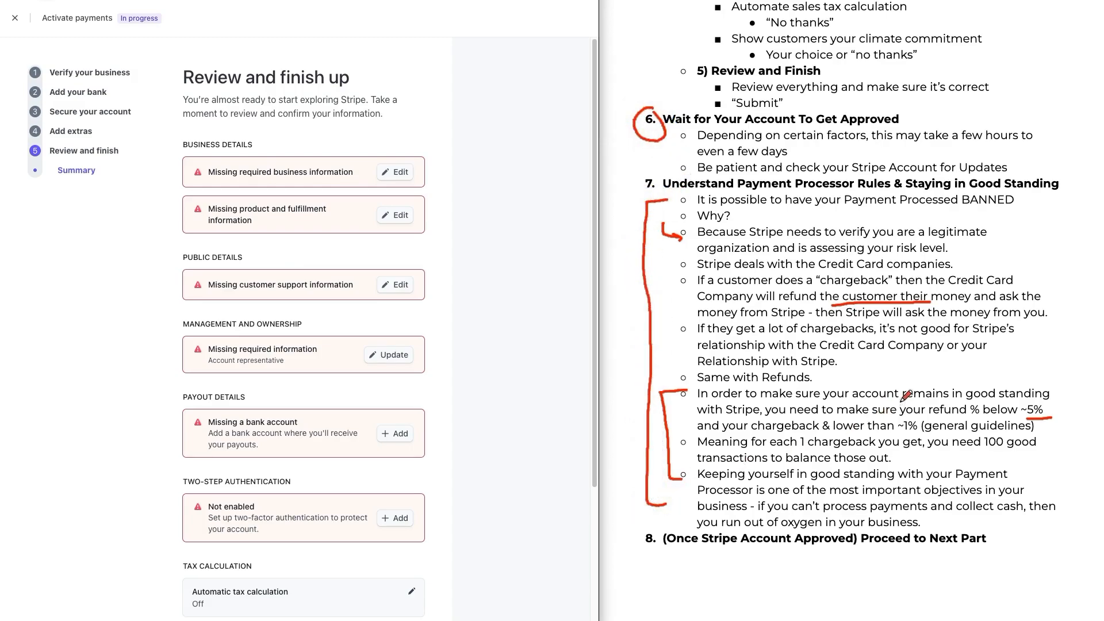